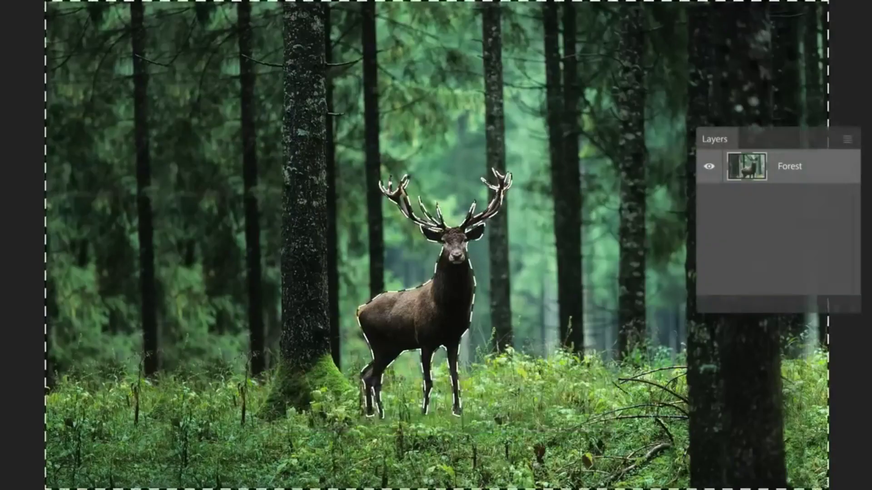
# Generate a 'Wet alley at night' background for the stag, then add a 'Red arrow sign' on the left wall.
pyautogui.write('Wet alley at night')
pyautogui.click(572, 403)
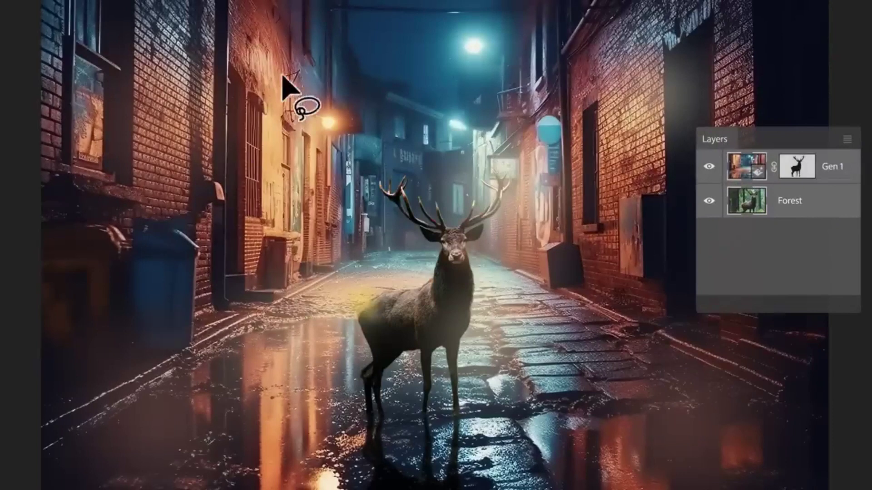
pyautogui.moveTo(291, 111)
pyautogui.mouseDown()
pyautogui.moveTo(224, 19)
pyautogui.moveTo(294, 114)
pyautogui.mouseUp()
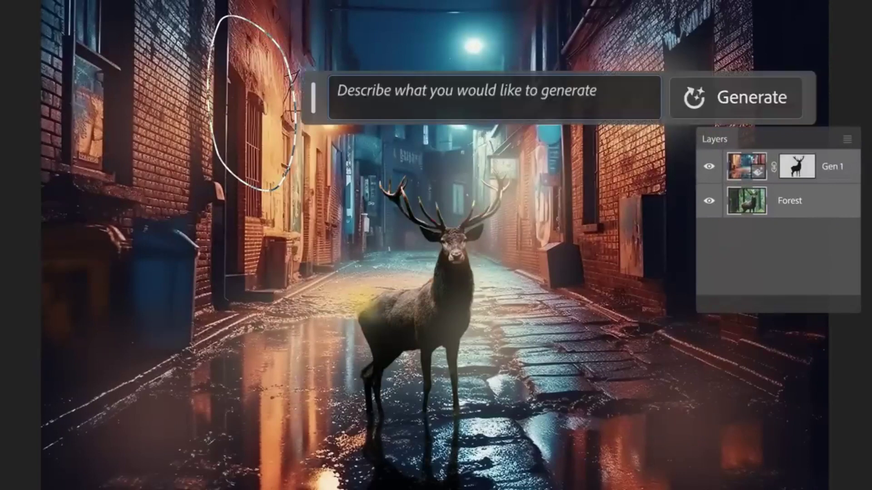
pyautogui.write('Red arrow sign')
pyautogui.press('Return')
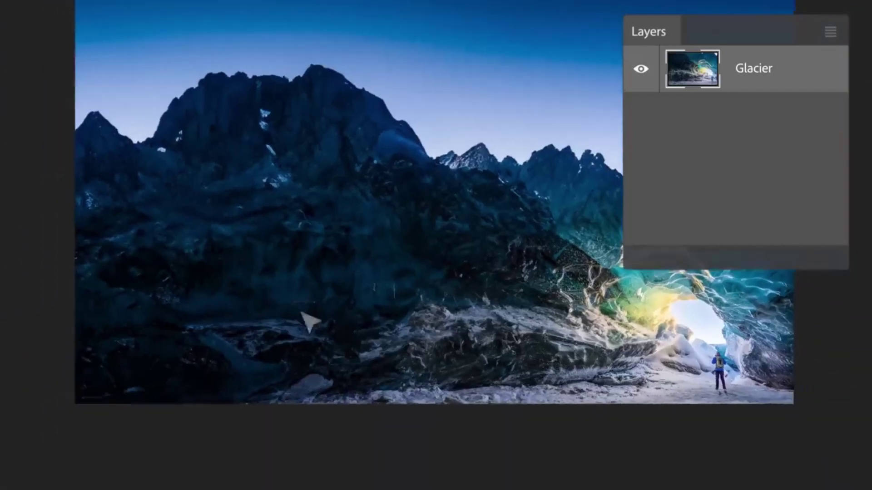
# Extend the Glacier canvas downward and fill the strip with 'frozen lake with reflections', keeping variation three.
pyautogui.press('c')
pyautogui.moveTo(443, 404); pyautogui.dragTo(443, 489)
pyautogui.press('Return')
pyautogui.press('m')
pyautogui.moveTo(75, 403); pyautogui.dragTo(794, 481)
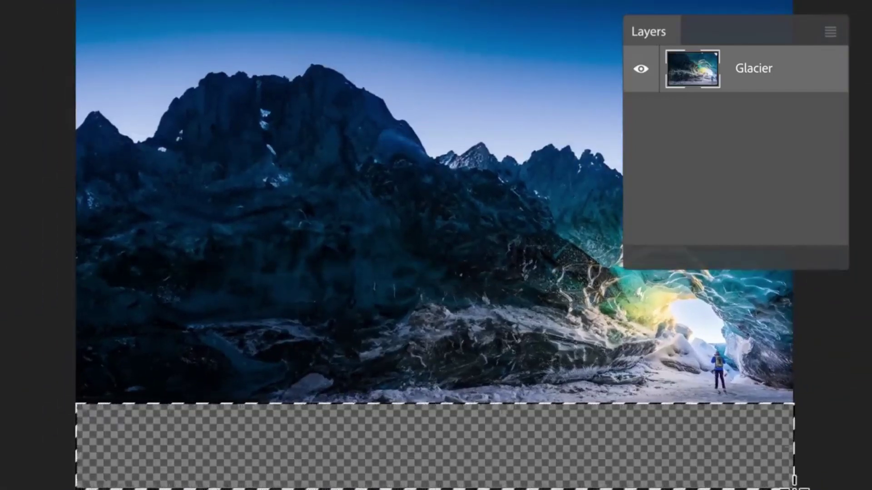
pyautogui.write('frozen lake with reflections')
pyautogui.click(590, 343)
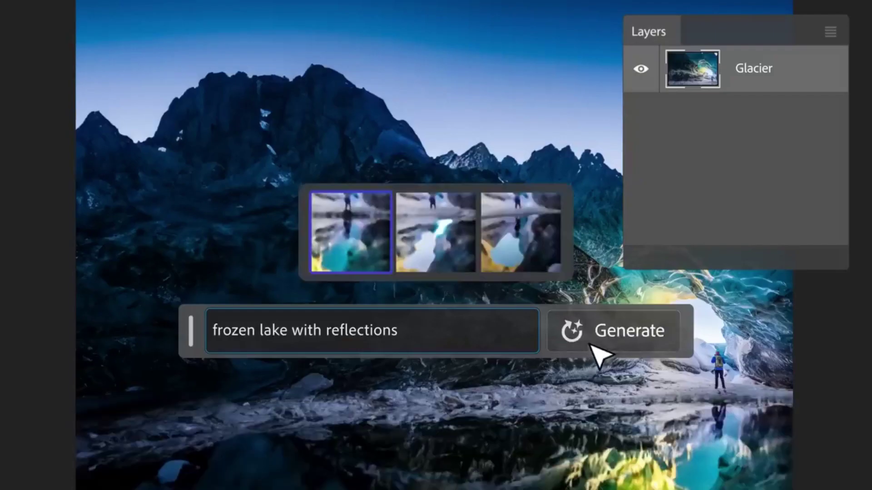
pyautogui.click(451, 266)
pyautogui.click(522, 266)
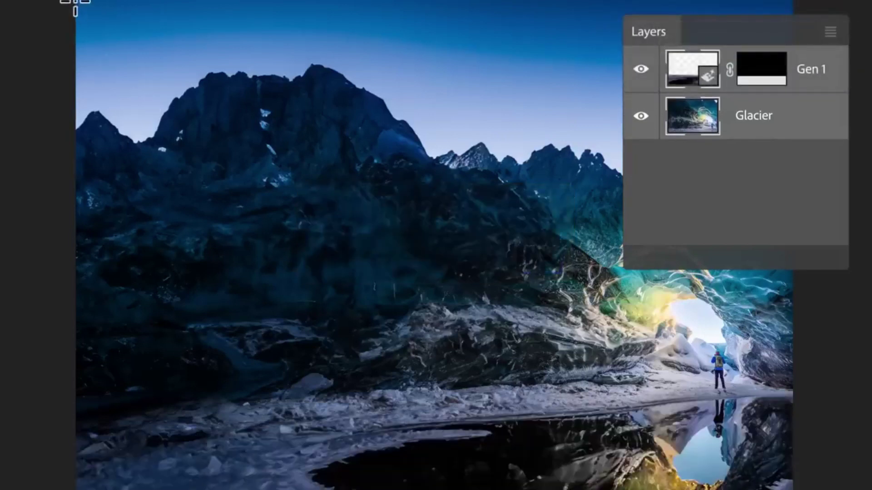
# Select the sky and generate 'northern lights', choosing the green aurora variation.
pyautogui.moveTo(75, 2); pyautogui.dragTo(791, 272)
pyautogui.click(459, 189)
pyautogui.write('n')
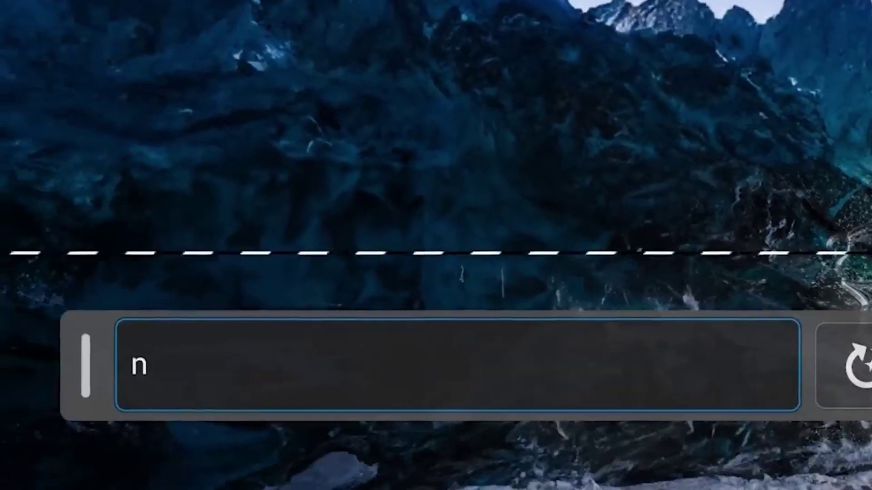
pyautogui.write('orthern lights')
pyautogui.click(600, 350)
pyautogui.click(444, 260)
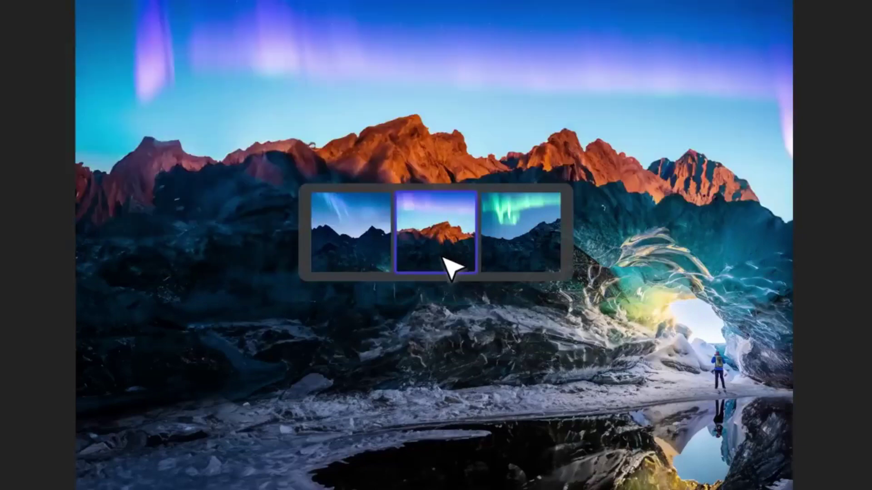
pyautogui.click(525, 250)
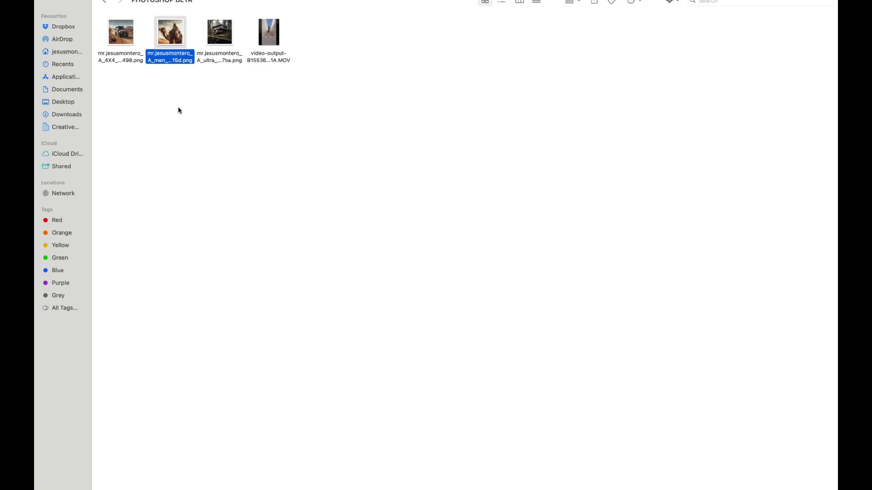
# Open the desert camel-rider PNG from Finder with Adobe Photoshop (Beta).
pyautogui.click(178, 107)
pyautogui.rightClick(164, 30)
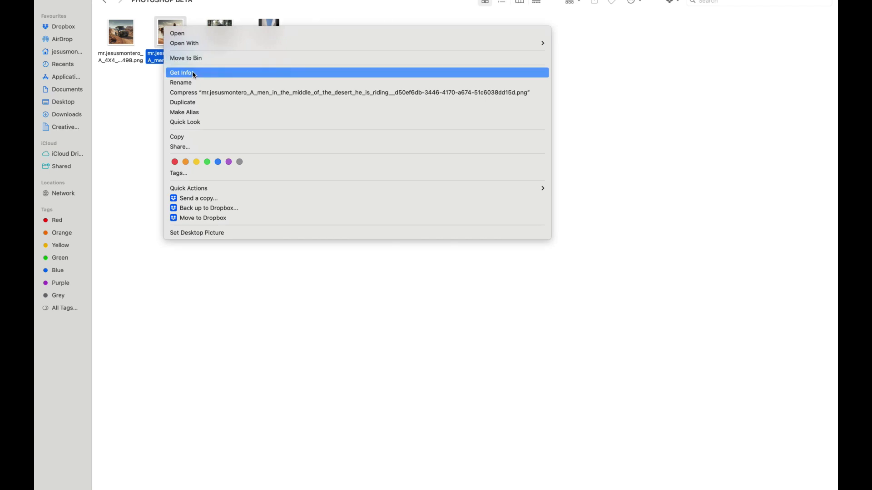
pyautogui.moveTo(195, 43)
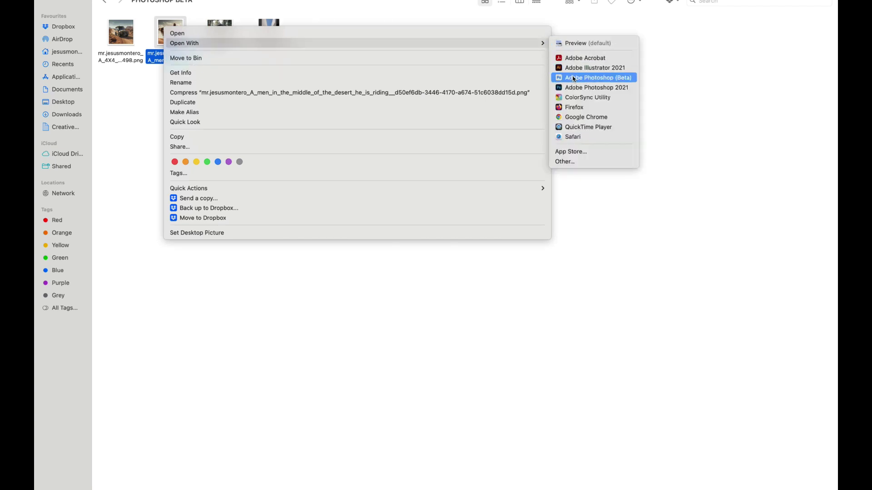
pyautogui.click(577, 80)
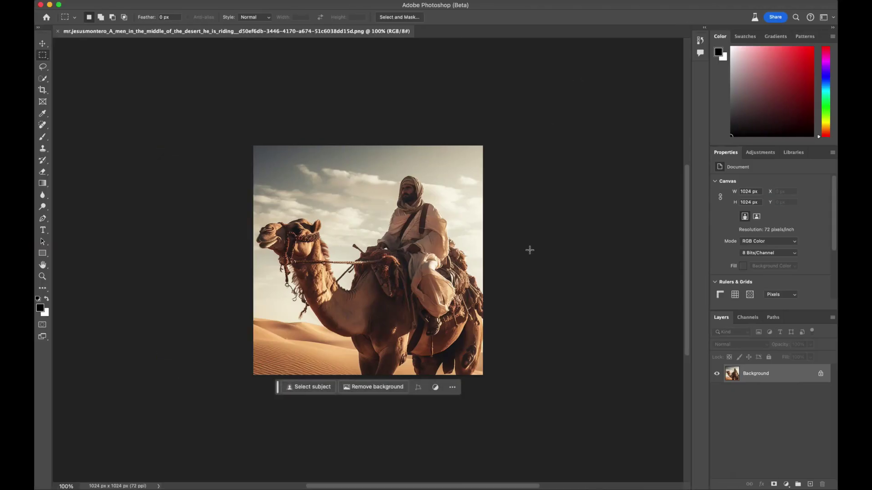
# Crop-extend the camel canvas rightward to 1871 px and marquee the new white area.
pyautogui.hscroll(3, 529, 250)
pyautogui.scroll(-2, 529, 249)
pyautogui.click(43, 90)
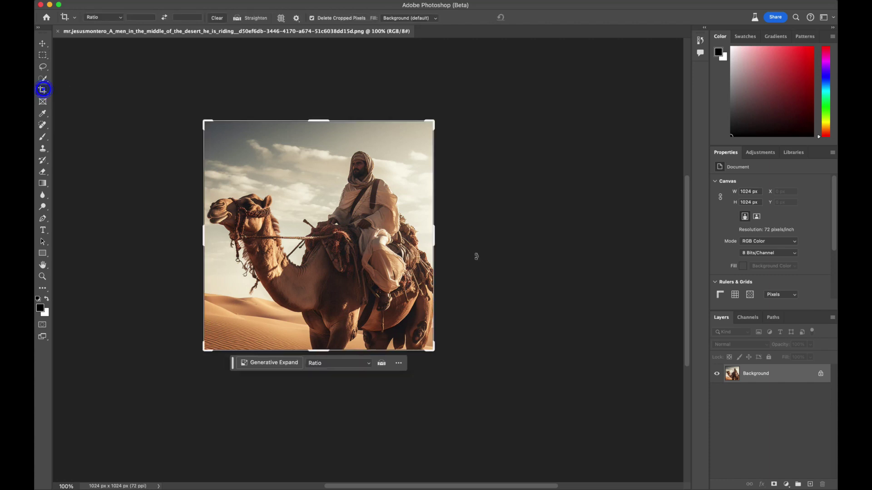
pyautogui.moveTo(434, 240); pyautogui.dragTo(530, 257)
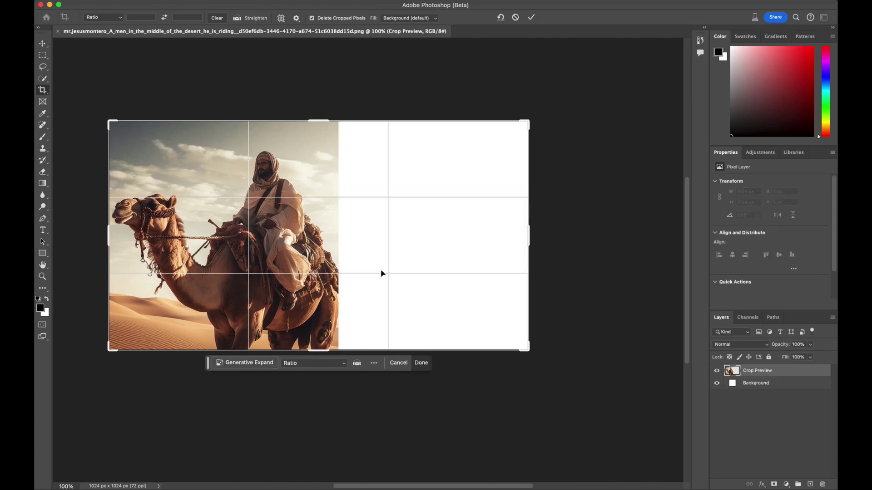
pyautogui.click(43, 55)
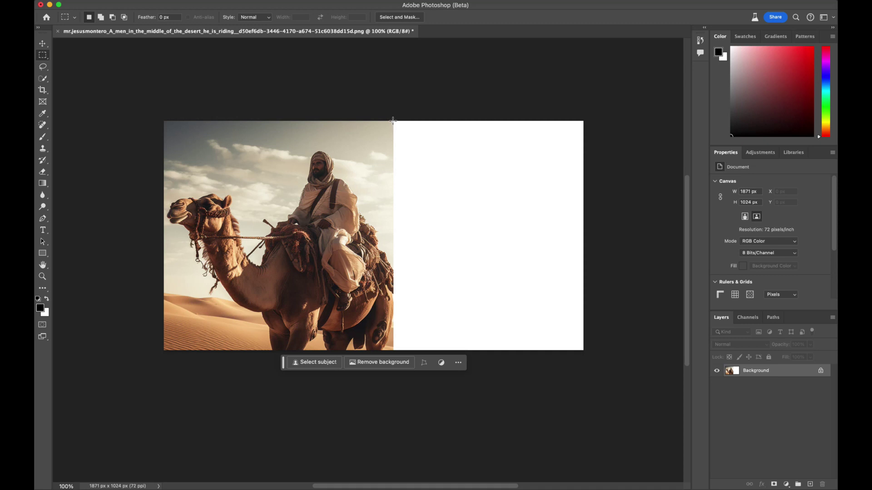
pyautogui.click(393, 120)
pyautogui.moveTo(389, 120); pyautogui.dragTo(584, 351)
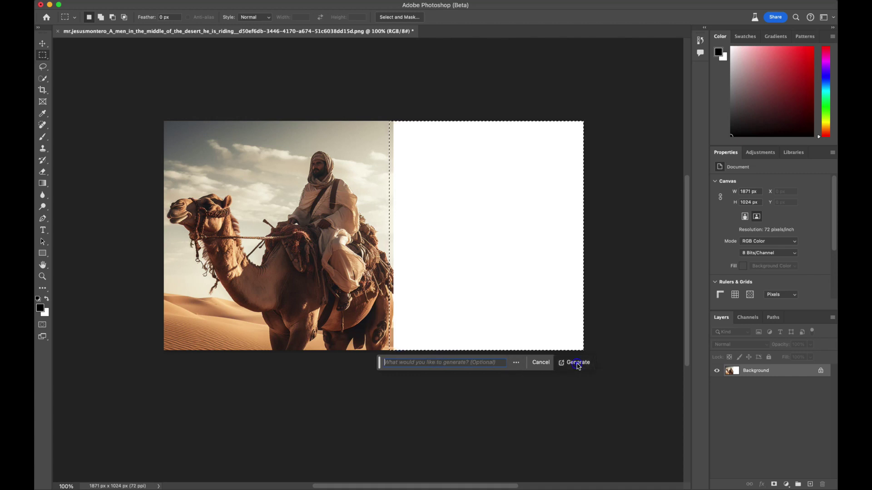
# Generate with an empty prompt, compare the three desert variations, and keep the first.
pyautogui.click(577, 363)
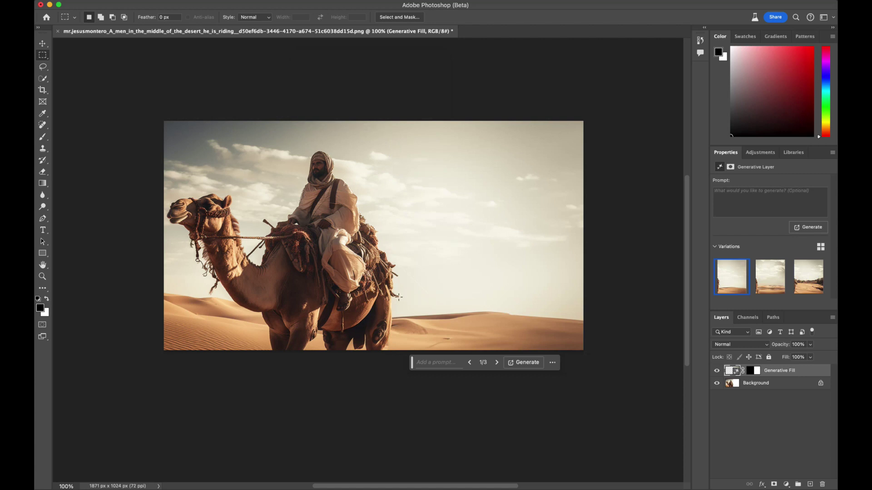
pyautogui.click(768, 287)
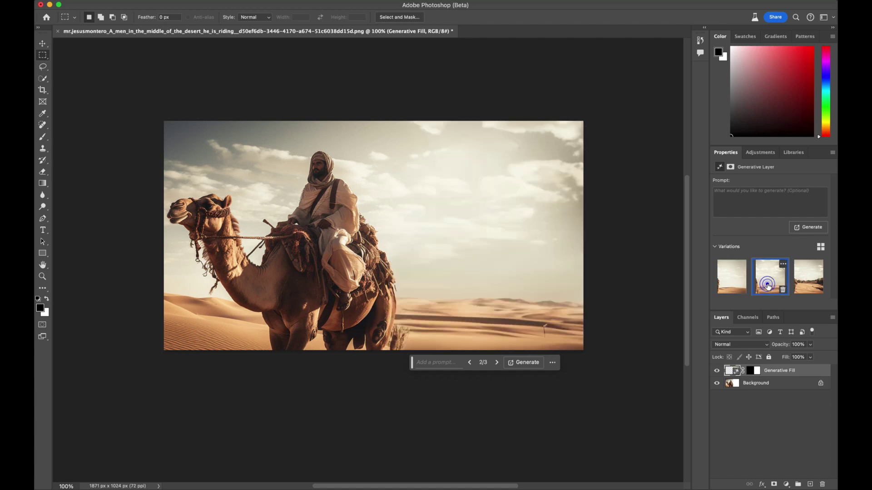
pyautogui.click(736, 284)
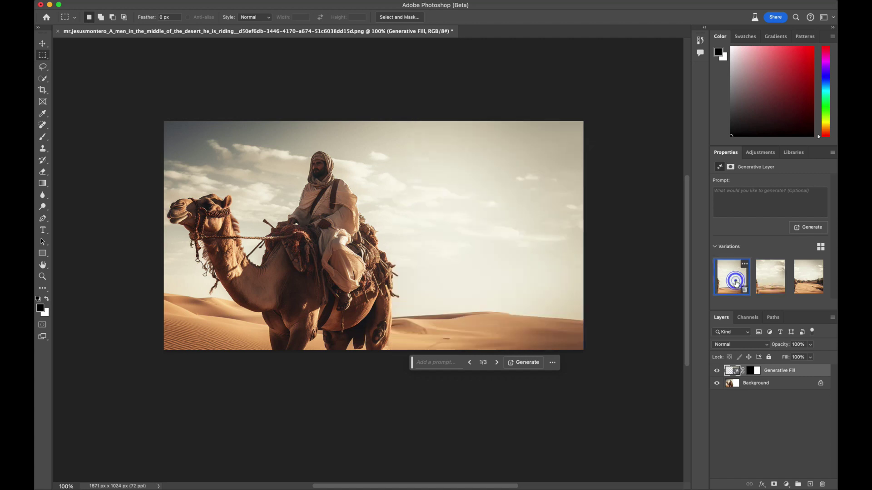
pyautogui.click(766, 285)
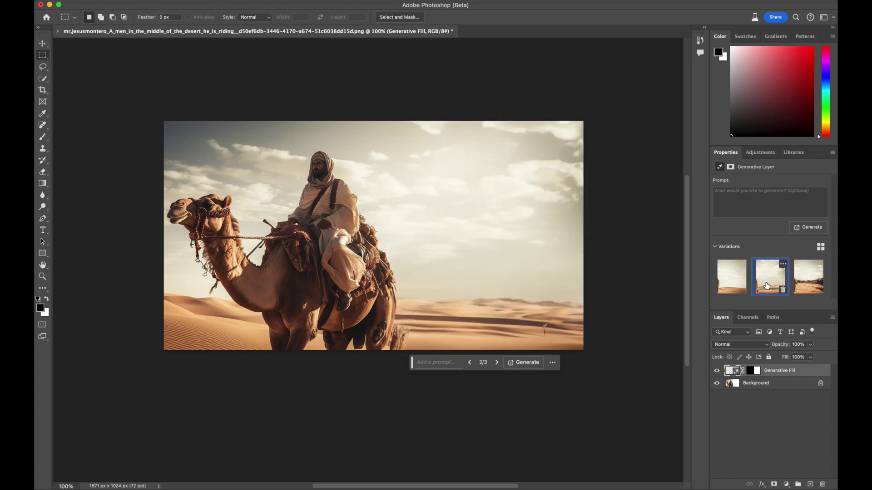
pyautogui.click(802, 286)
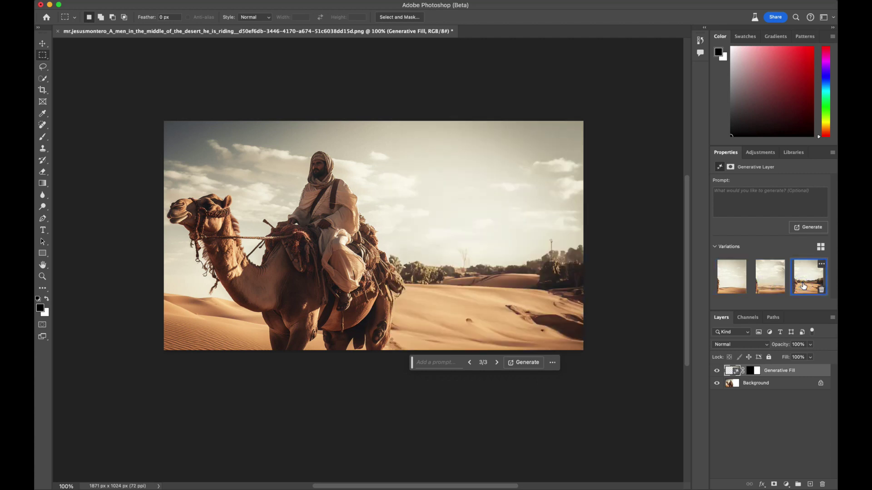
pyautogui.click(738, 282)
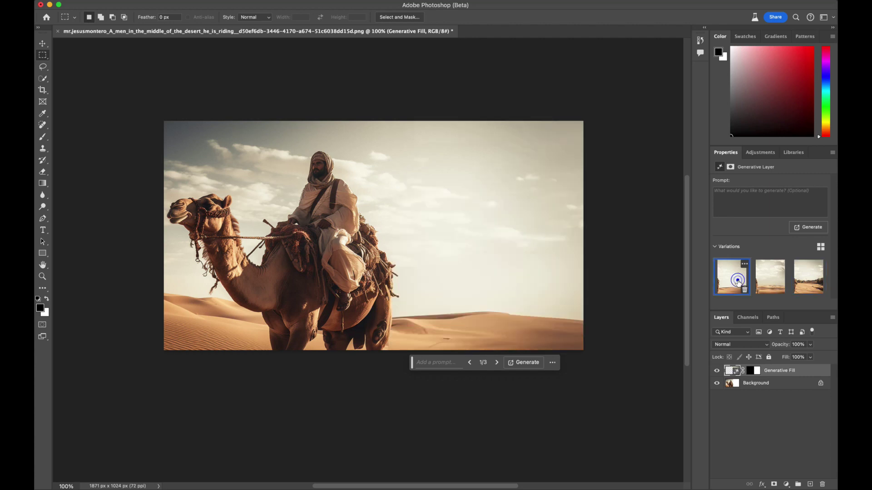
# Extend the canvas to the left of the camel and fill the blank area with generated scenery.
pyautogui.click(43, 90)
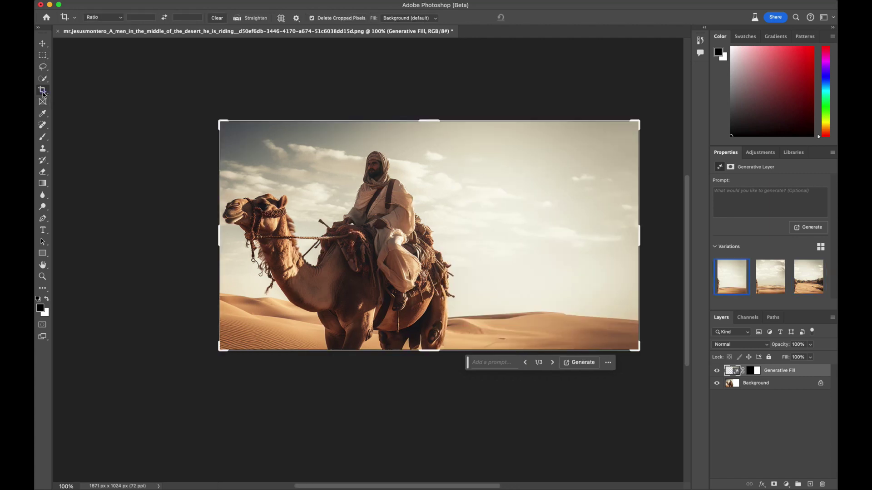
pyautogui.moveTo(219, 237); pyautogui.dragTo(54, 237)
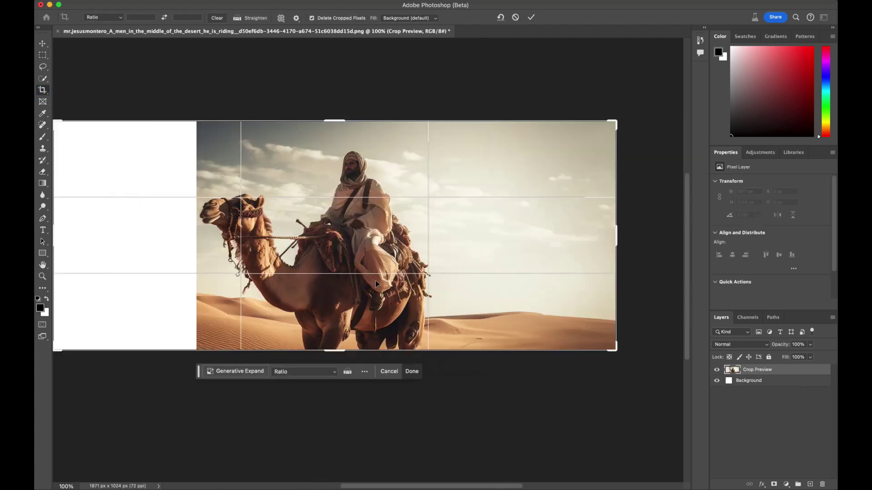
pyautogui.click(43, 56)
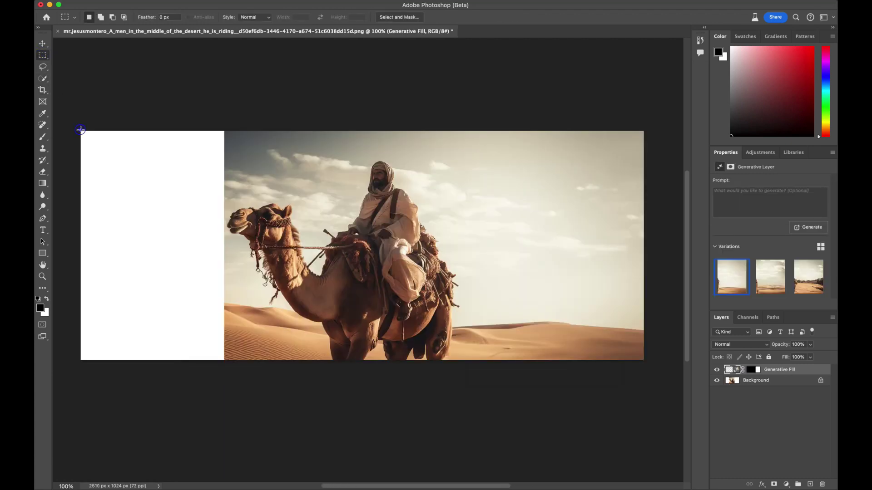
pyautogui.moveTo(82, 131); pyautogui.dragTo(224, 360)
pyautogui.click(97, 372)
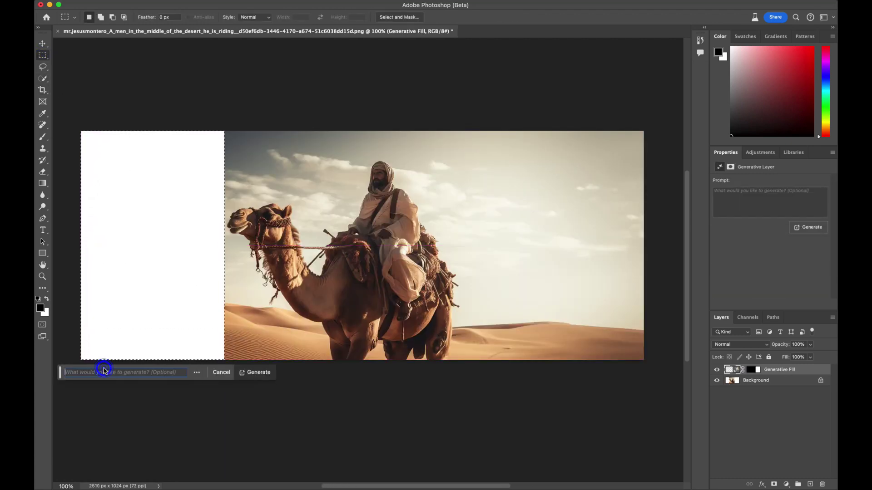
pyautogui.click(254, 373)
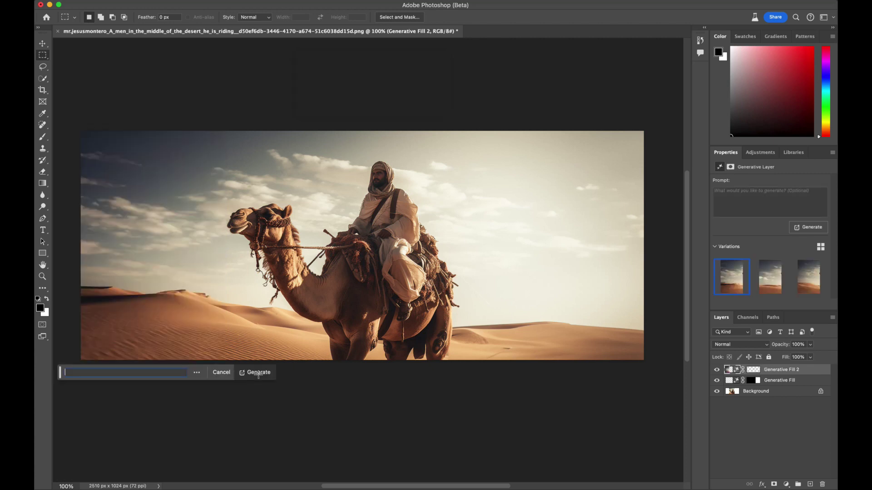
# Extend the canvas downward and generate desert sand with the camel's legs in the new strip.
pyautogui.press('c')
pyautogui.moveTo(318, 361); pyautogui.dragTo(382, 388)
pyautogui.press('Return')
pyautogui.press('m')
pyautogui.moveTo(80, 253); pyautogui.dragTo(651, 395)
pyautogui.click(313, 462)
pyautogui.click(460, 462)
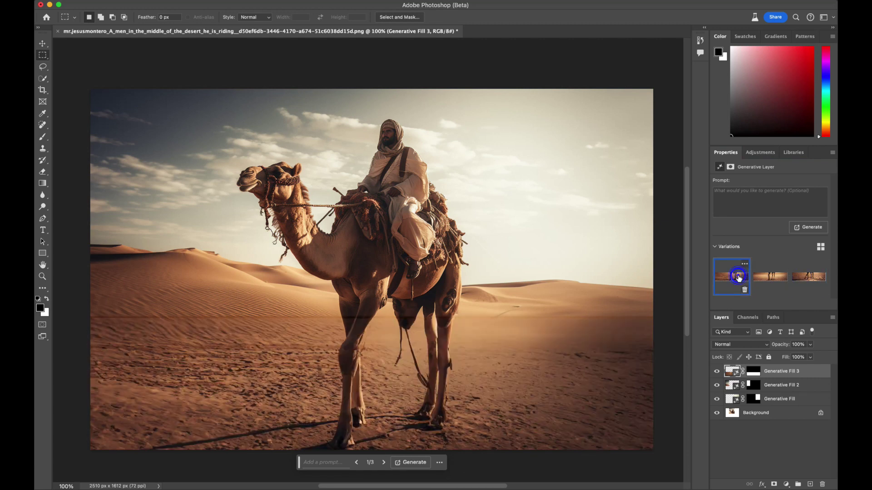
pyautogui.scroll(-2, 130, 126)
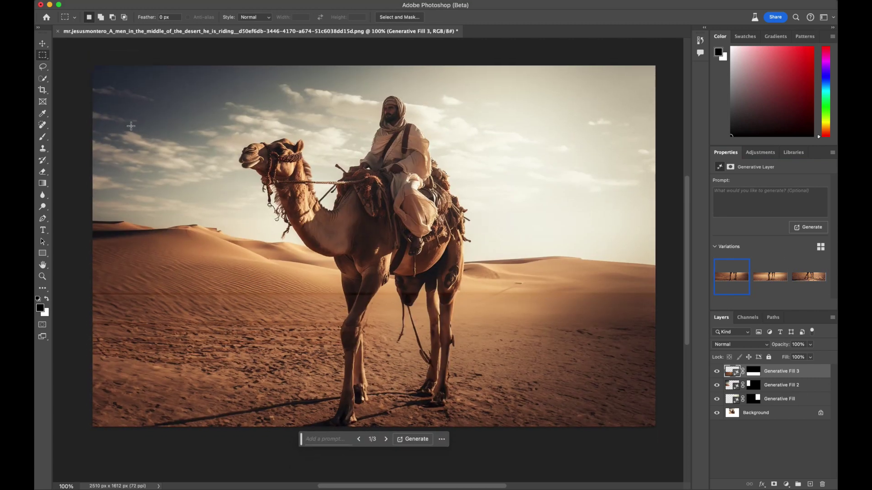
# Lasso the lower foreground and generate 'dry wood' trunks there.
pyautogui.click(42, 71)
pyautogui.moveTo(91, 297); pyautogui.dragTo(150, 301)
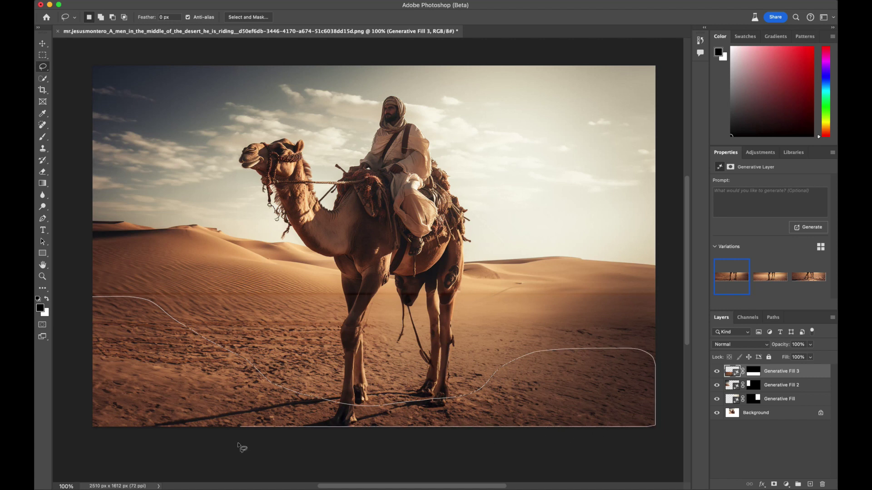
pyautogui.moveTo(93, 302); pyautogui.dragTo(93, 298)
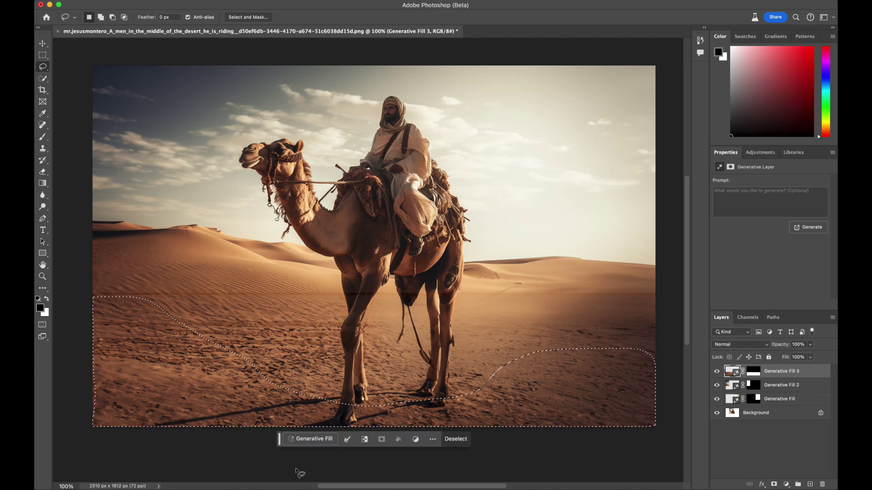
pyautogui.click(295, 440)
pyautogui.write('dry wood')
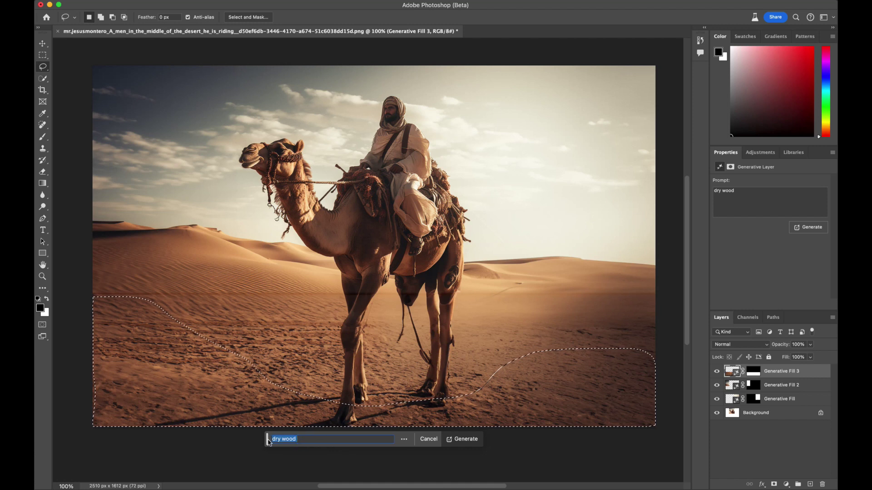
pyautogui.press('Return')
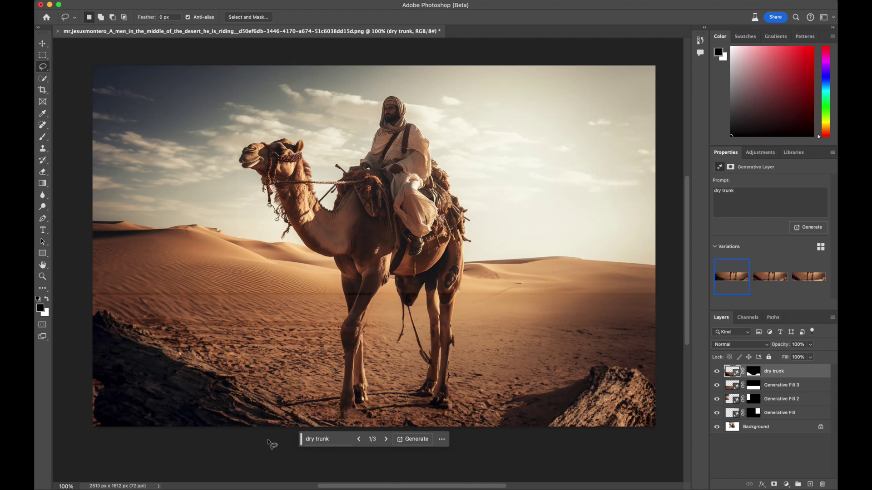
# Delete the third tree variation and keep the second, bare branching desert tree.
pyautogui.click(584, 370)
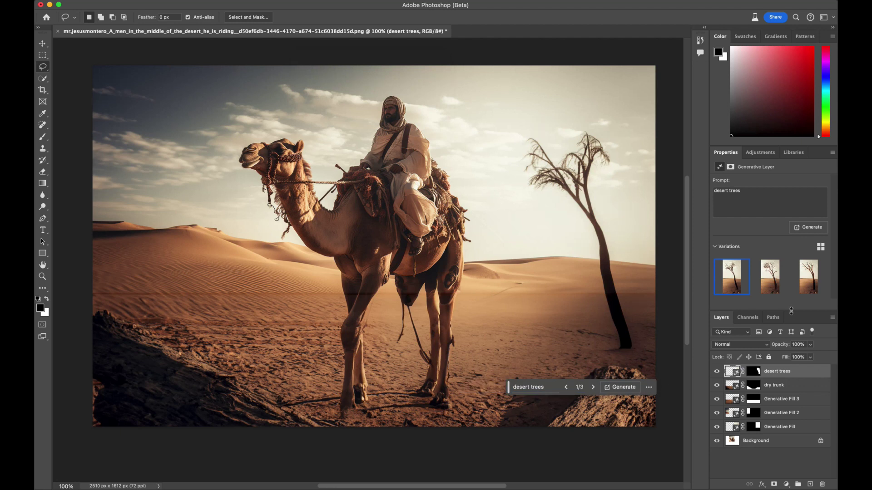
pyautogui.click(782, 291)
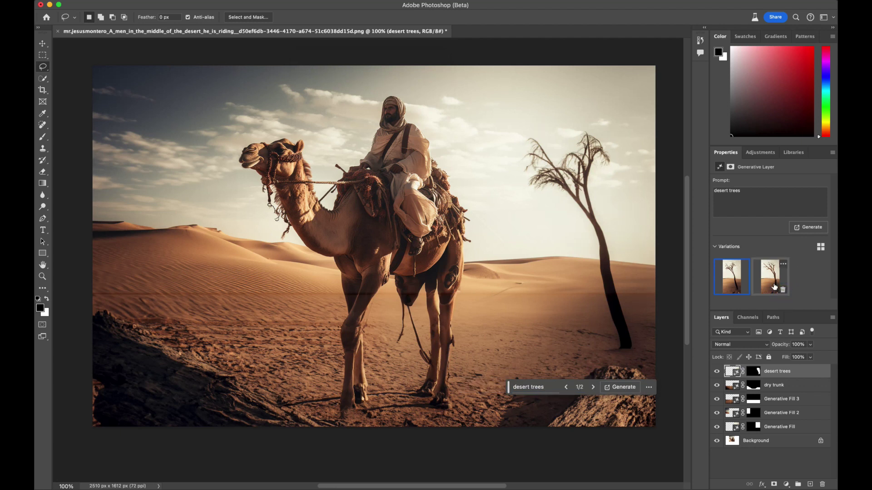
pyautogui.click(773, 285)
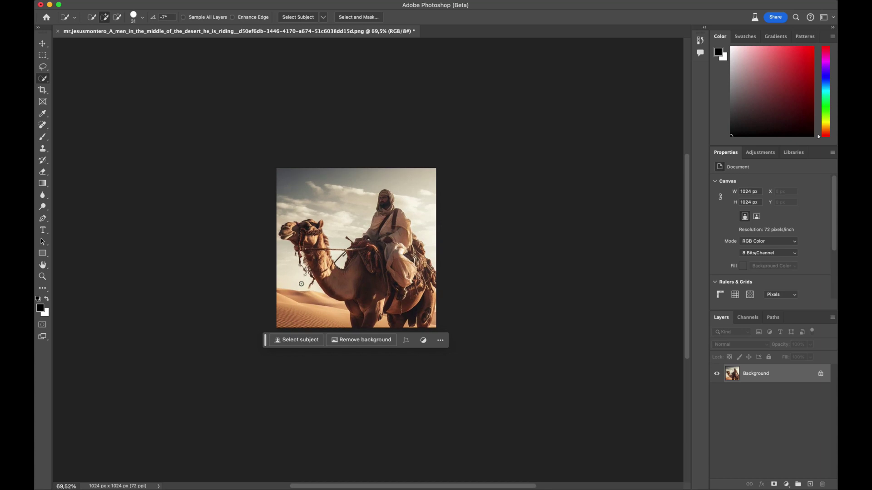
# Widen the canvas left and fill it with prompt-free sky and dunes, keeping variation one.
pyautogui.press('c')
pyautogui.moveTo(277, 248); pyautogui.dragTo(245, 249)
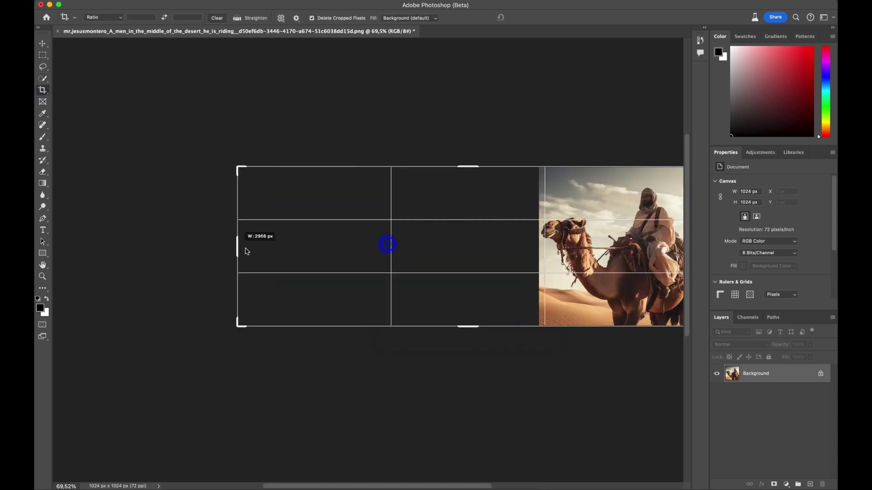
pyautogui.press('Return')
pyautogui.press('m')
pyautogui.moveTo(397, 327); pyautogui.dragTo(131, 167)
pyautogui.click(200, 339)
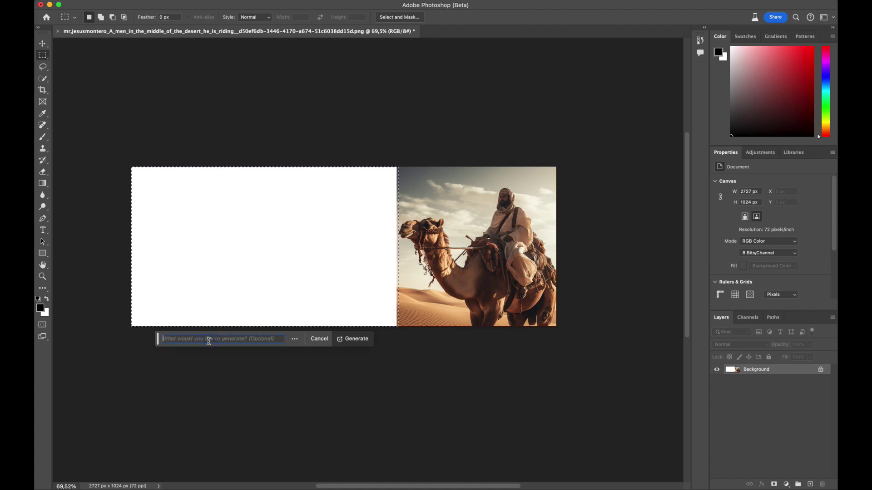
pyautogui.click(356, 339)
pyautogui.click(773, 288)
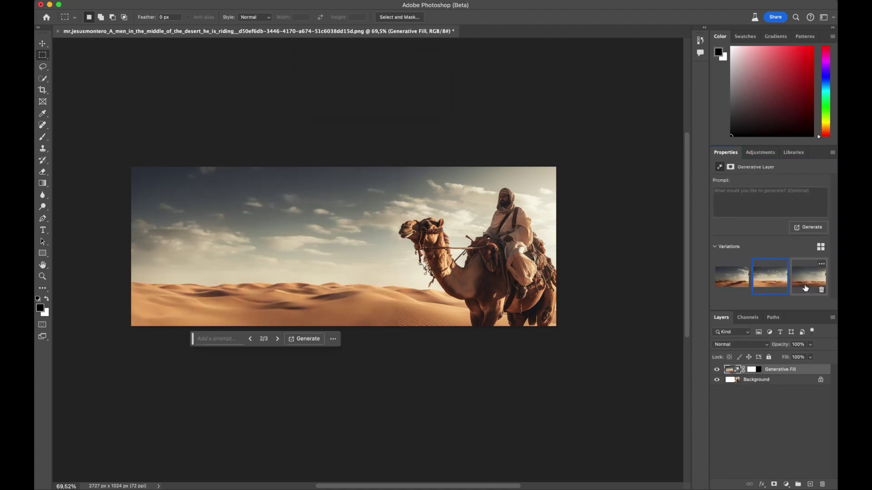
pyautogui.click(731, 277)
# Extend the canvas downward and marquee the new white strip at the bottom.
pyautogui.scroll(-5, 354, 268)
pyautogui.press('c')
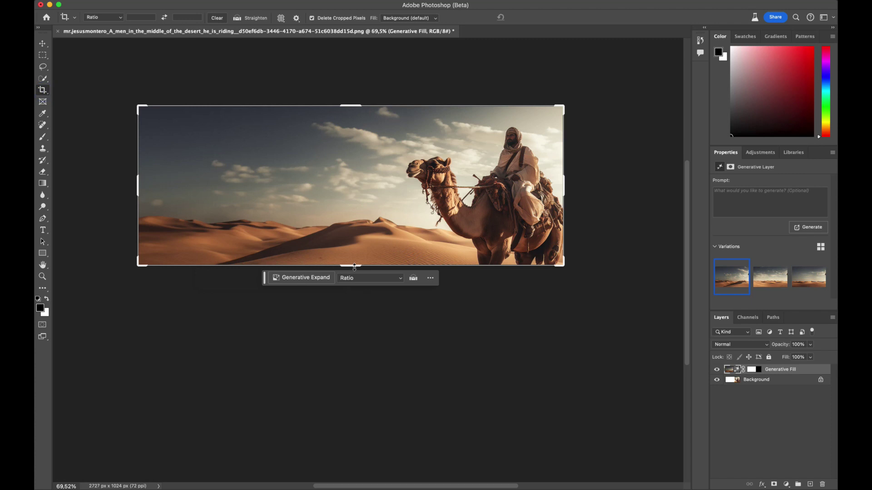
pyautogui.moveTo(354, 267); pyautogui.dragTo(352, 323)
pyautogui.press('Return')
pyautogui.press('m')
pyautogui.moveTo(139, 297); pyautogui.dragTo(564, 405)
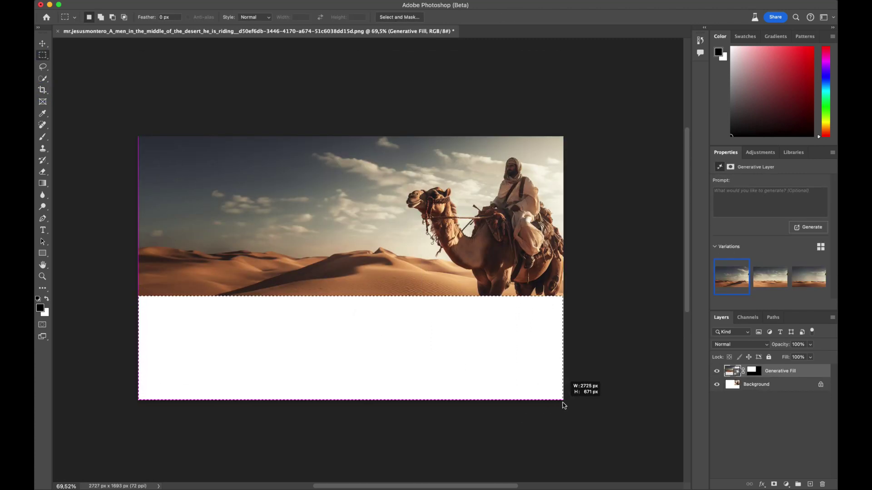
pyautogui.click(299, 413)
# Fill the bottom strip with generated desert, choosing the second variation.
pyautogui.click(432, 414)
pyautogui.click(778, 282)
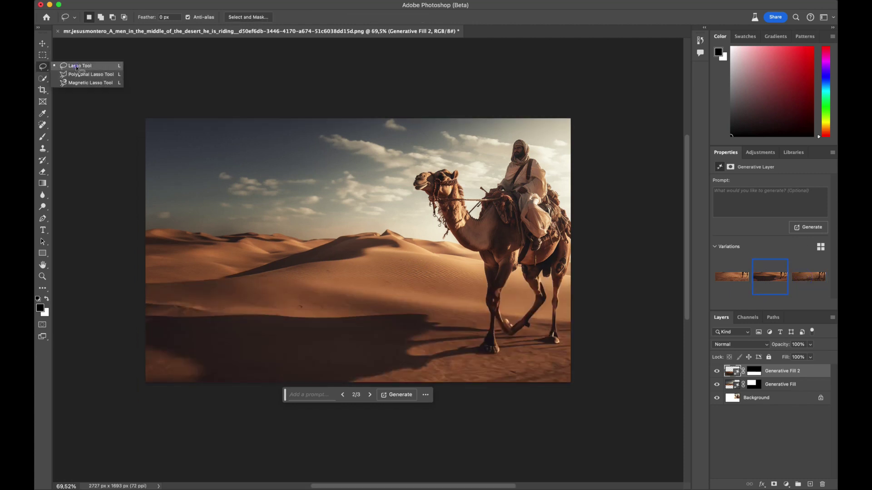
pyautogui.scroll(-2, 172, 267)
# Lasso the distant left dunes and generate a 'forest', settling on the third variation.
pyautogui.press('l')
pyautogui.moveTo(144, 284); pyautogui.dragTo(302, 249)
pyautogui.moveTo(140, 254); pyautogui.dragTo(141, 263)
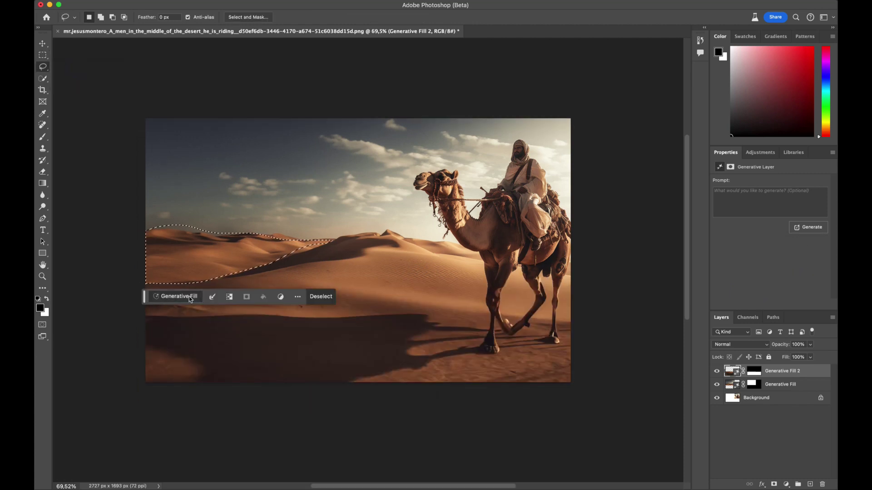
pyautogui.click(180, 295)
pyautogui.write('forest')
pyautogui.click(333, 297)
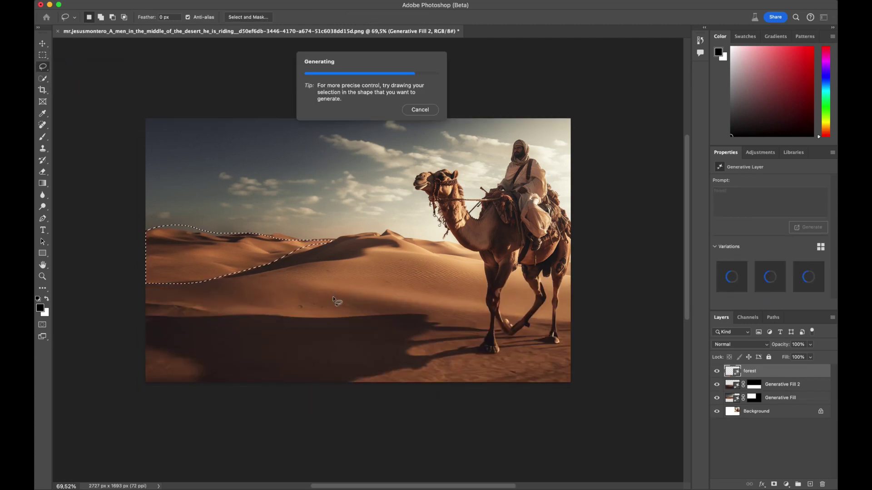
pyautogui.click(251, 298)
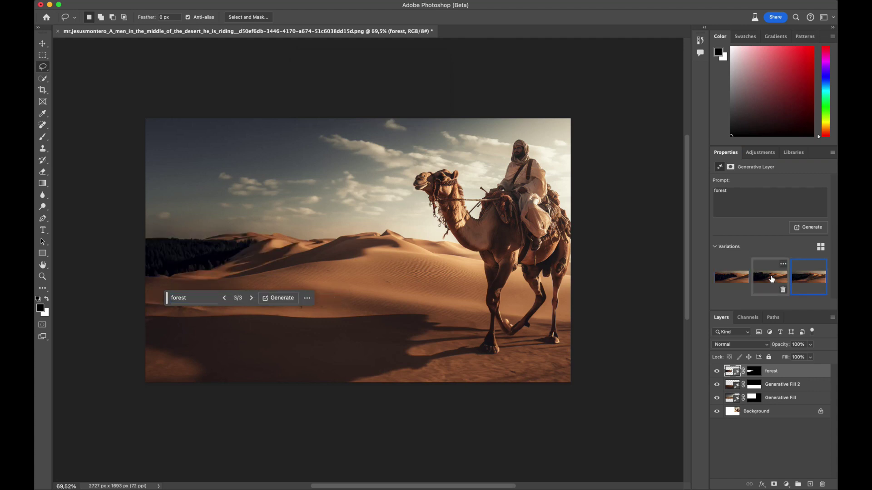
pyautogui.click(251, 298)
# Lasso an area of sky and generate 'a group of falcons'.
pyautogui.press('m')
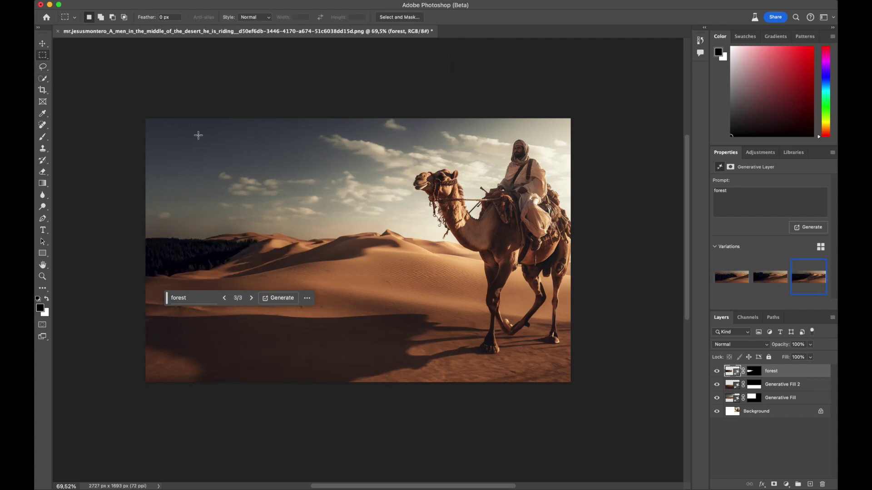
pyautogui.press('l')
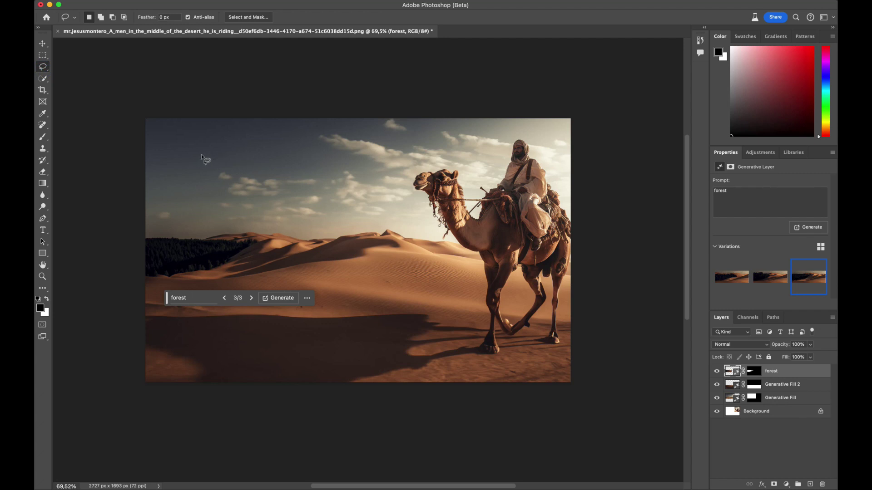
pyautogui.moveTo(196, 156)
pyautogui.mouseDown()
pyautogui.moveTo(243, 152)
pyautogui.moveTo(351, 162)
pyautogui.mouseUp()
pyautogui.click(188, 208)
pyautogui.write('a group of falcons')
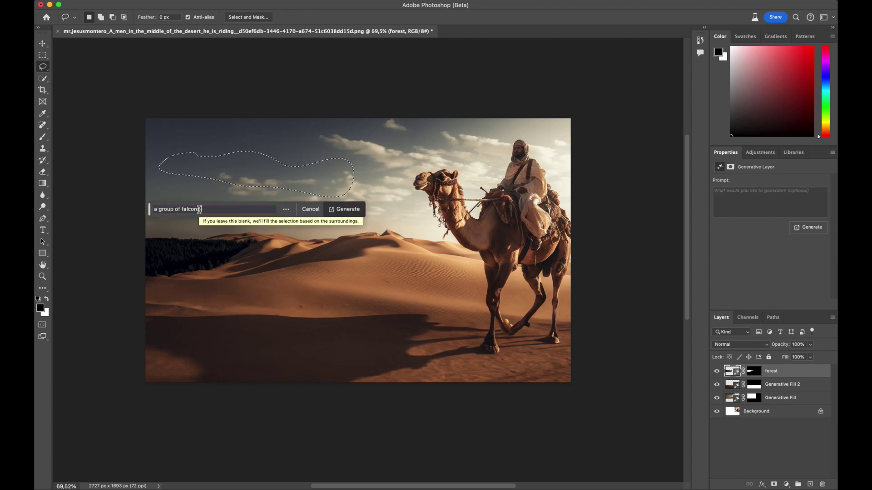
pyautogui.click(350, 209)
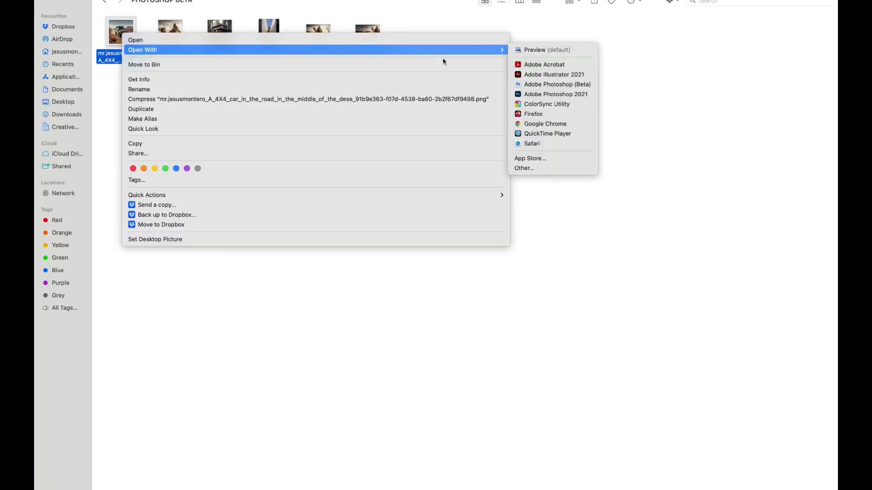
# Open the 4x4 desert car image in Photoshop (Beta) and bring up the selection tools flyout.
pyautogui.click(542, 85)
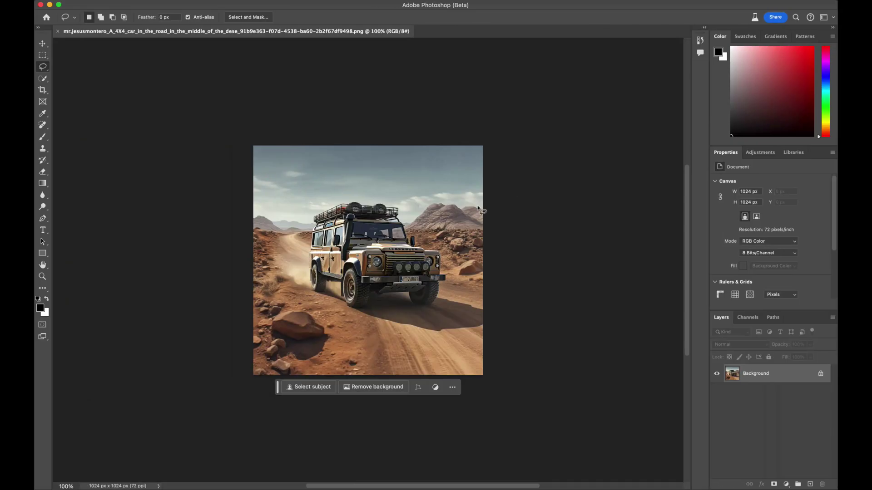
pyautogui.rightClick(42, 78)
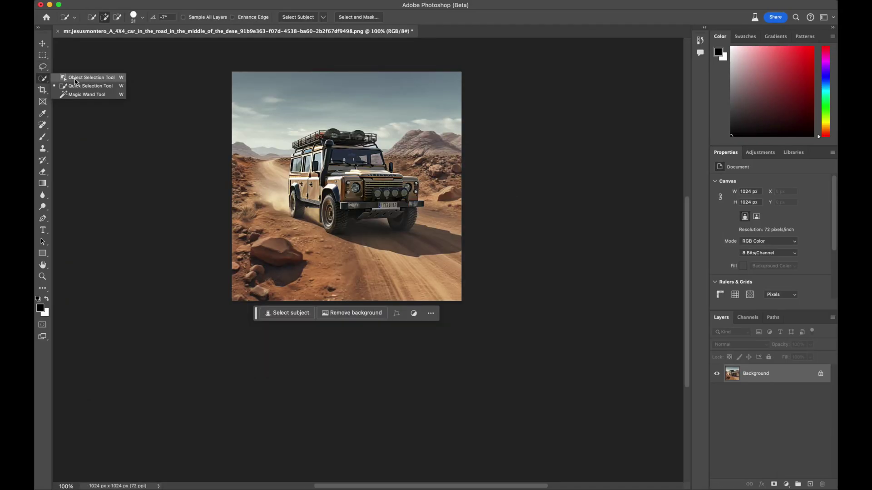
# Select the area around the 4x4, fill it with 'green rain forest', and choose the third, swamp variation.
pyautogui.click(84, 77)
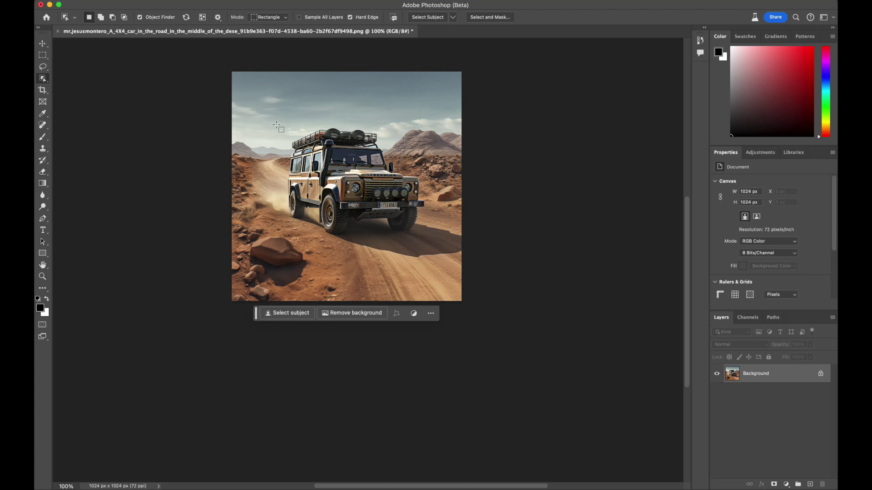
pyautogui.moveTo(277, 125); pyautogui.dragTo(428, 238)
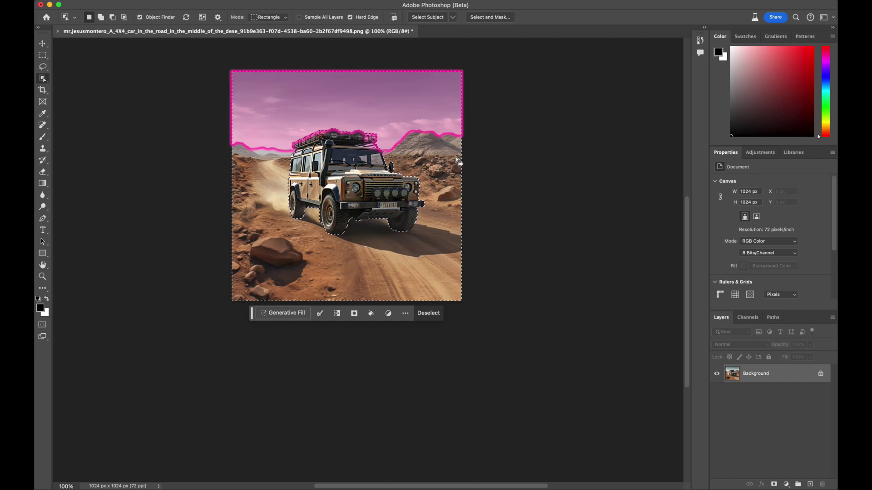
pyautogui.click(306, 319)
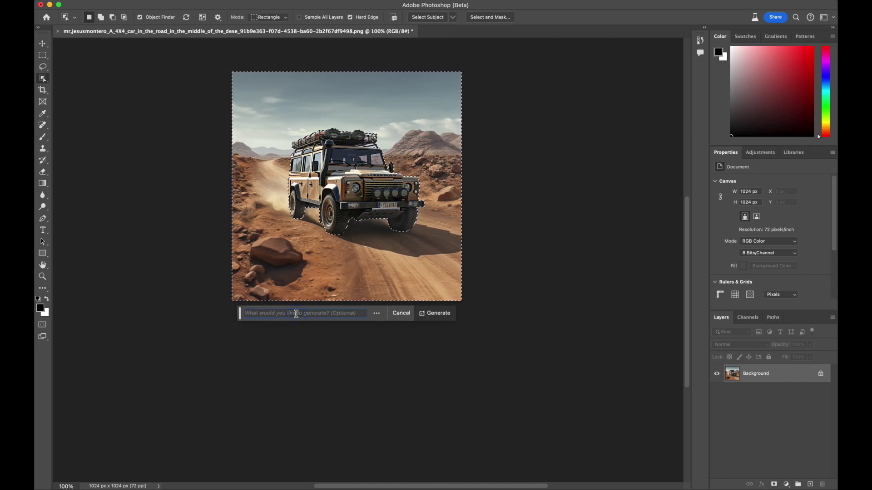
pyautogui.write('gr')
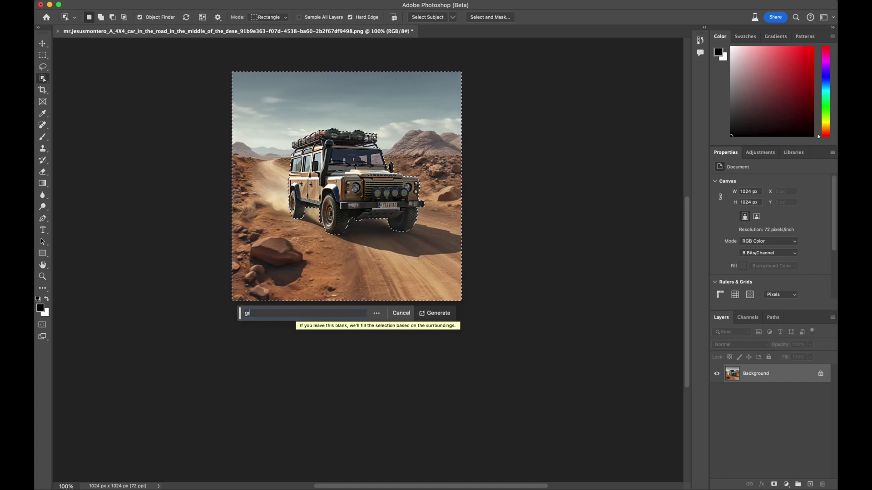
pyautogui.write('een rain for')
pyautogui.write('st')
pyautogui.press('BackSpace')
pyautogui.press('BackSpace')
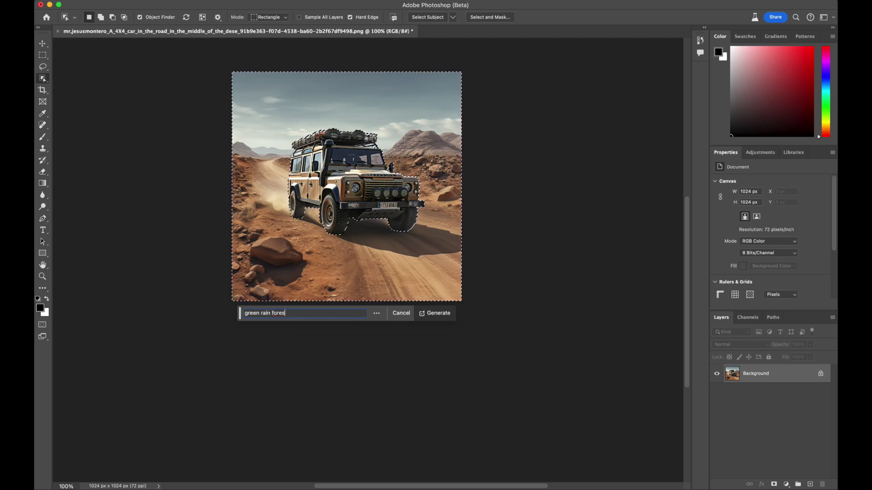
pyautogui.write('est')
pyautogui.press('Return')
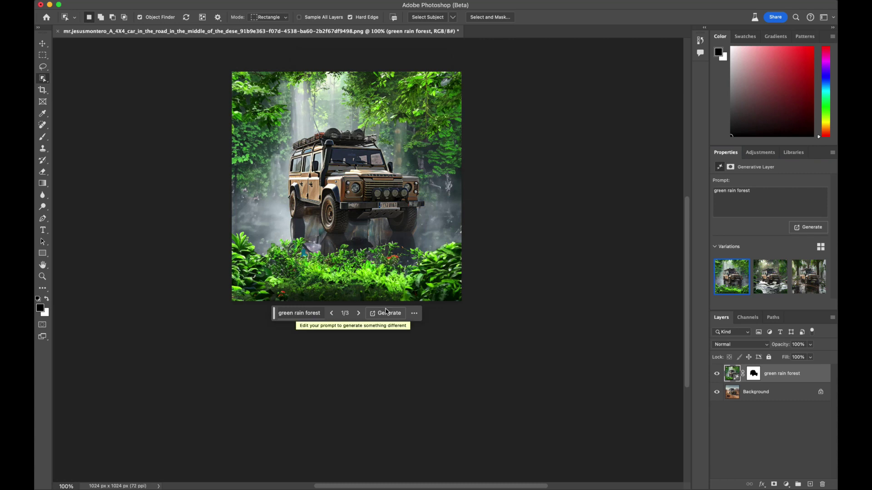
pyautogui.click(776, 282)
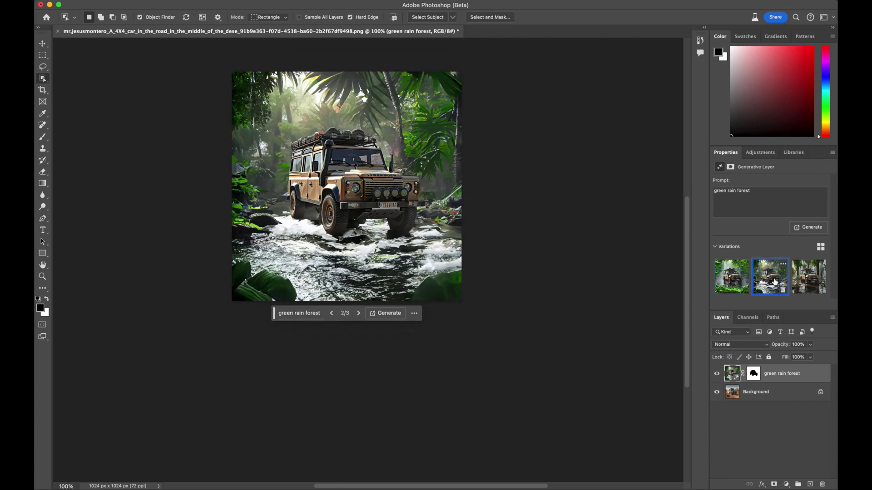
pyautogui.click(812, 282)
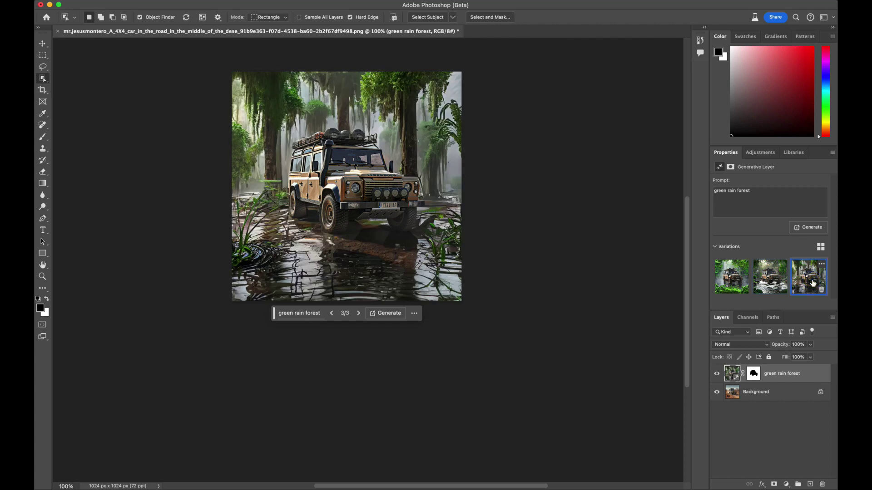
# Use the Crop tool to extend the canvas to the right, to 1983 px wide.
pyautogui.click(42, 90)
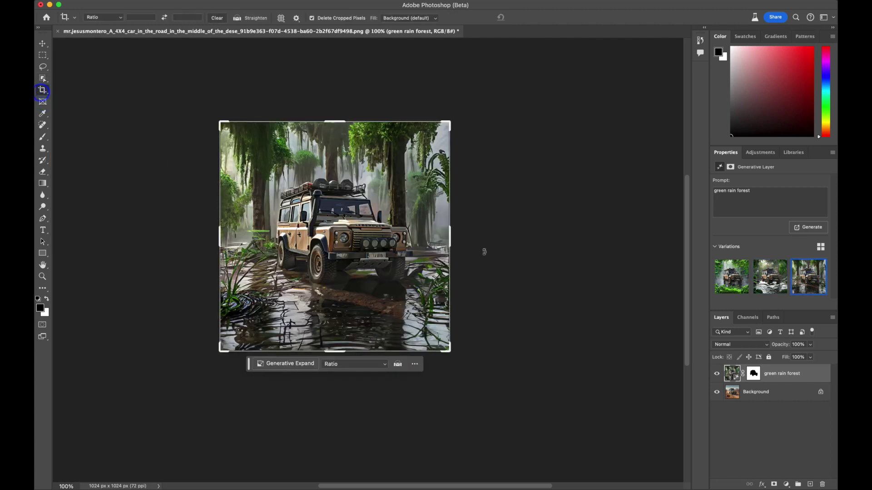
pyautogui.moveTo(458, 248); pyautogui.dragTo(559, 245)
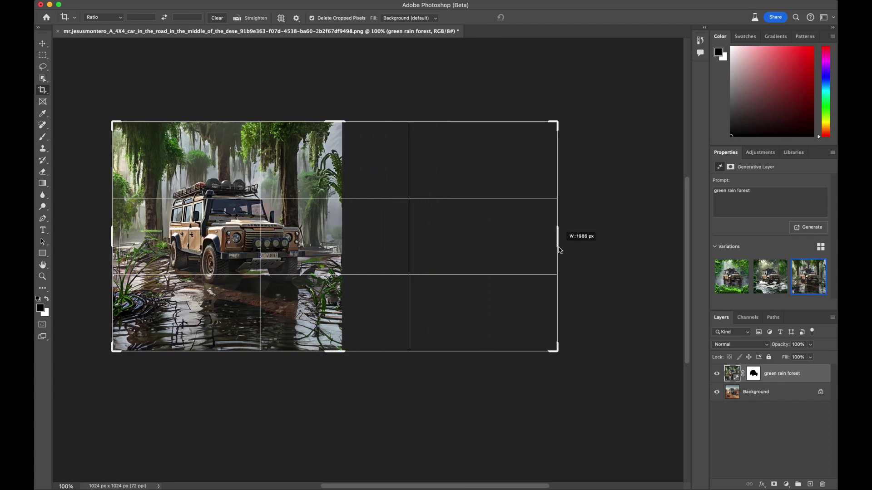
pyautogui.press('Return')
# Marquee the new blank right-hand area and run Generative Fill with no prompt.
pyautogui.press('m')
pyautogui.moveTo(343, 122); pyautogui.dragTo(557, 351)
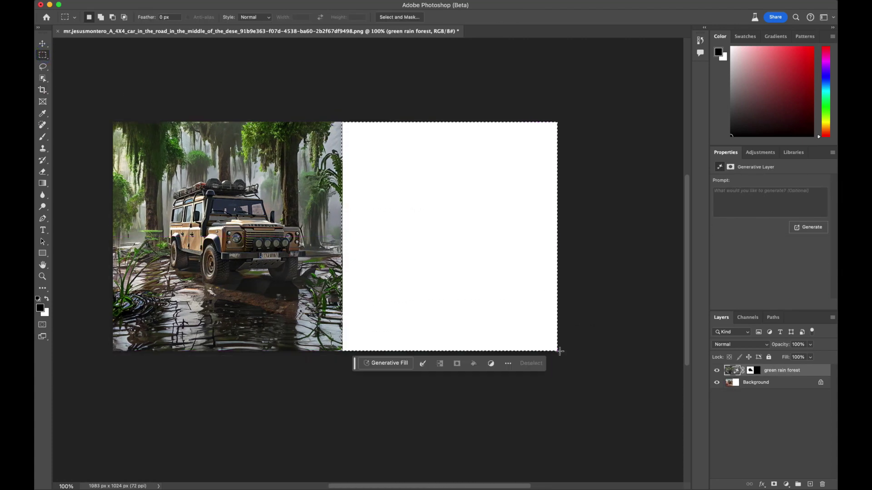
pyautogui.click(382, 363)
pyautogui.click(541, 364)
pyautogui.hscroll(-2, 541, 364)
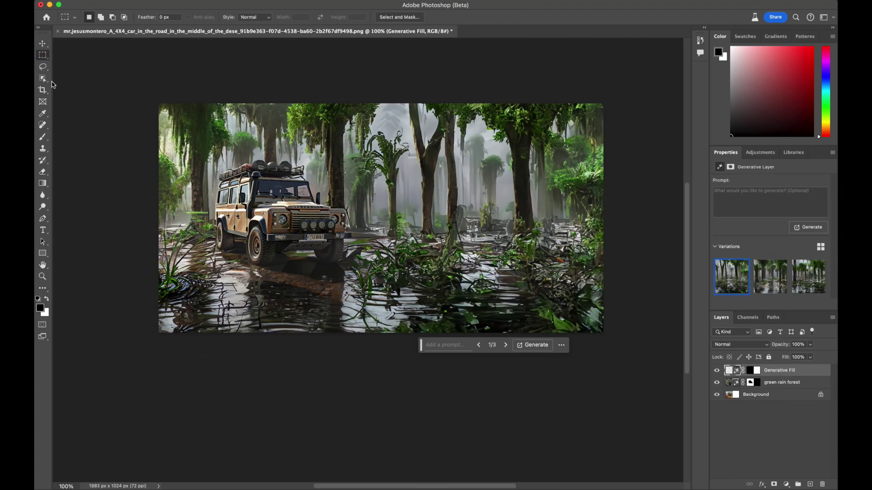
# Lasso the lower-left water, generate 'a leopard' there, and preview another variation.
pyautogui.click(43, 69)
pyautogui.moveTo(336, 282); pyautogui.dragTo(273, 277)
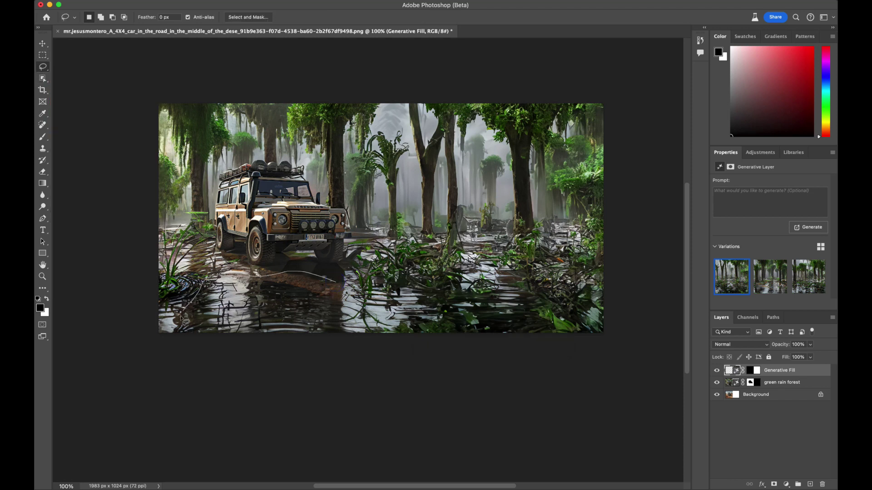
pyautogui.moveTo(336, 340); pyautogui.dragTo(340, 290)
pyautogui.click(191, 345)
pyautogui.write('a leo')
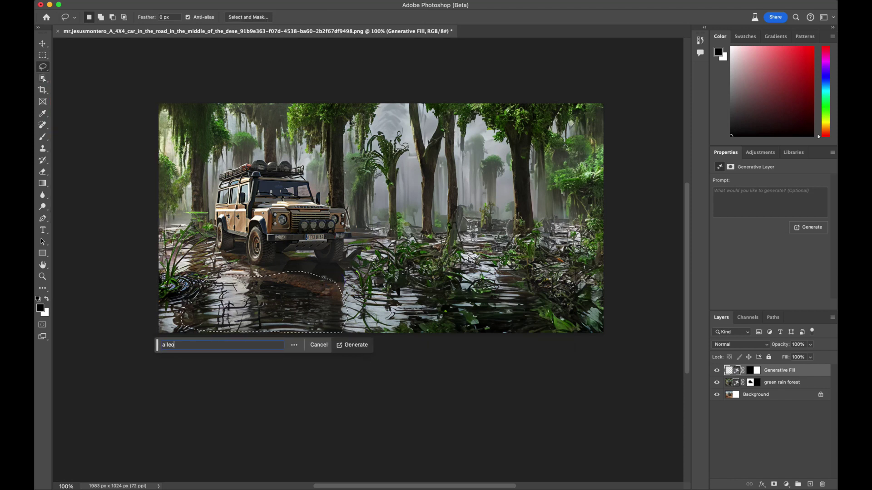
pyautogui.write('pard')
pyautogui.press('Return')
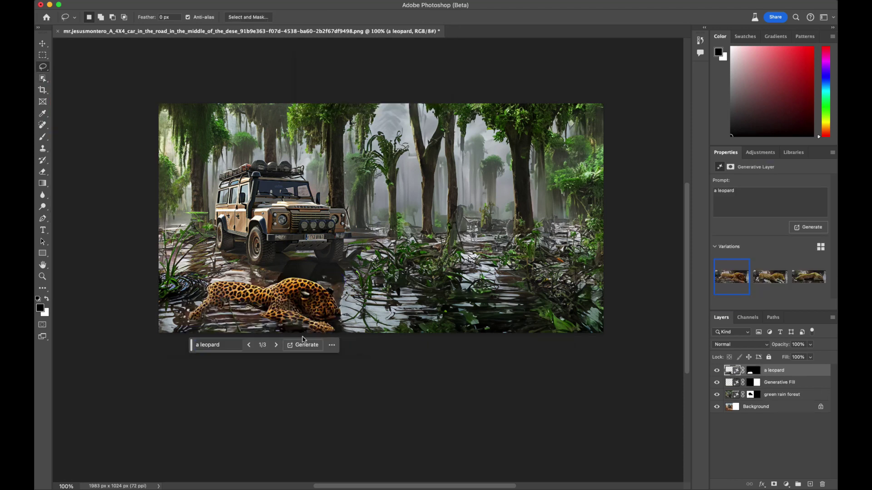
pyautogui.click(771, 277)
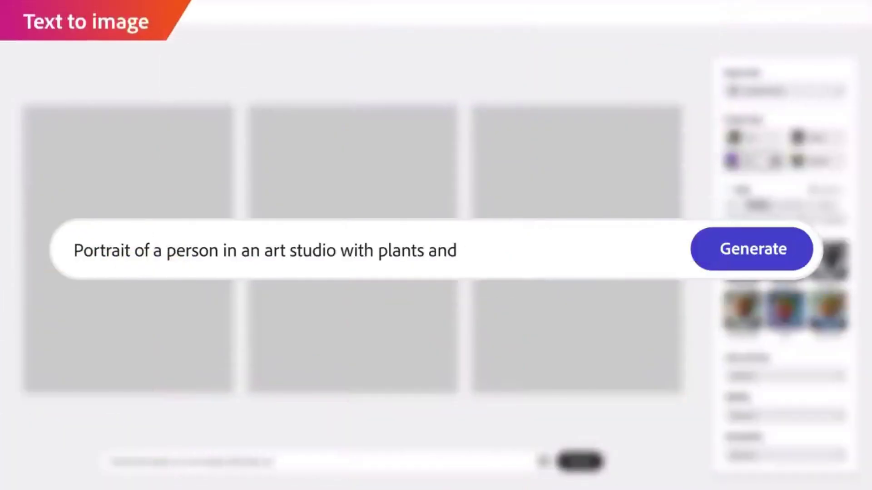
# Generate the art-studio portraits with Ink sketch and Photo styles, then use the first widescreen result.
pyautogui.click(766, 260)
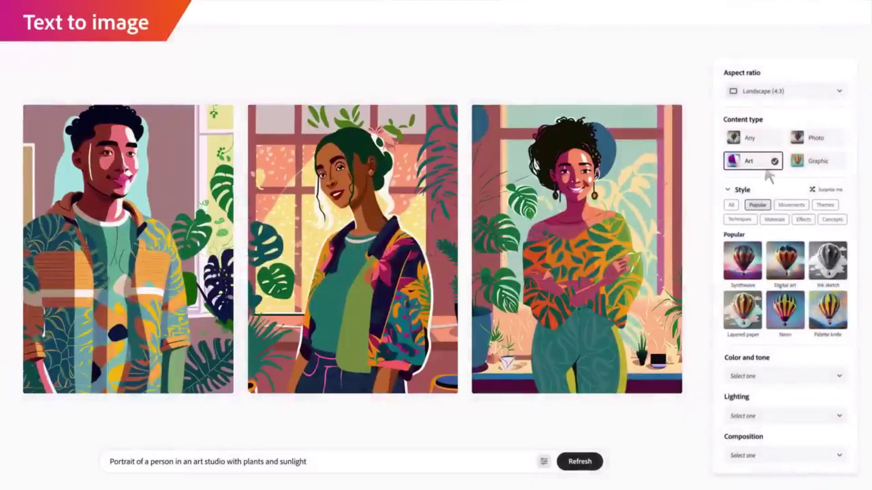
pyautogui.click(829, 264)
pyautogui.click(829, 138)
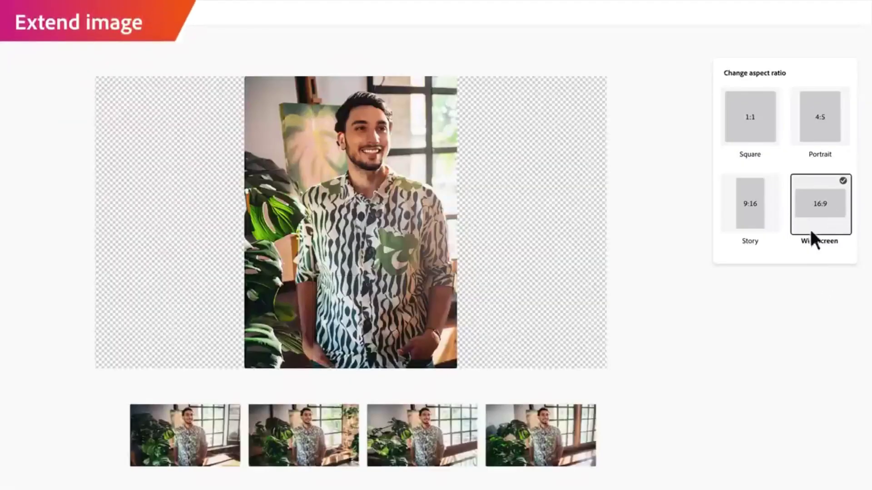
pyautogui.click(224, 461)
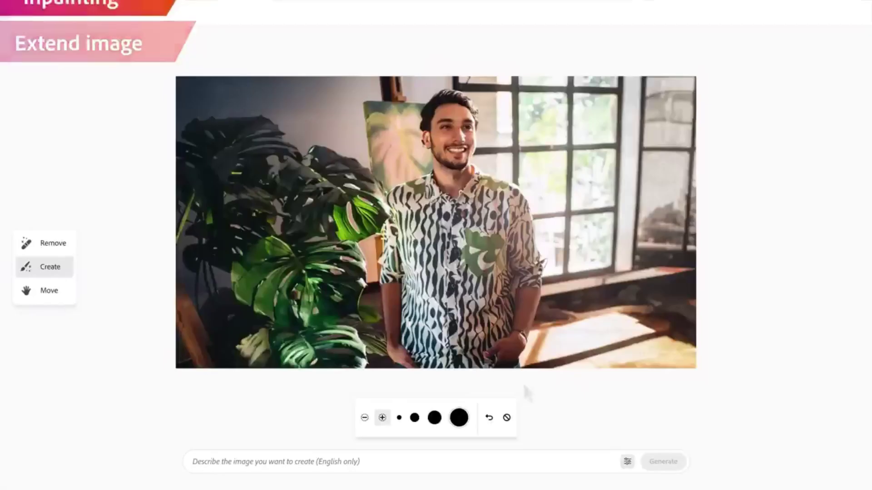
# Inpaint the man's shirt as 'A red jacket', then make him smile more and narrow his eyes.
pyautogui.click(459, 418)
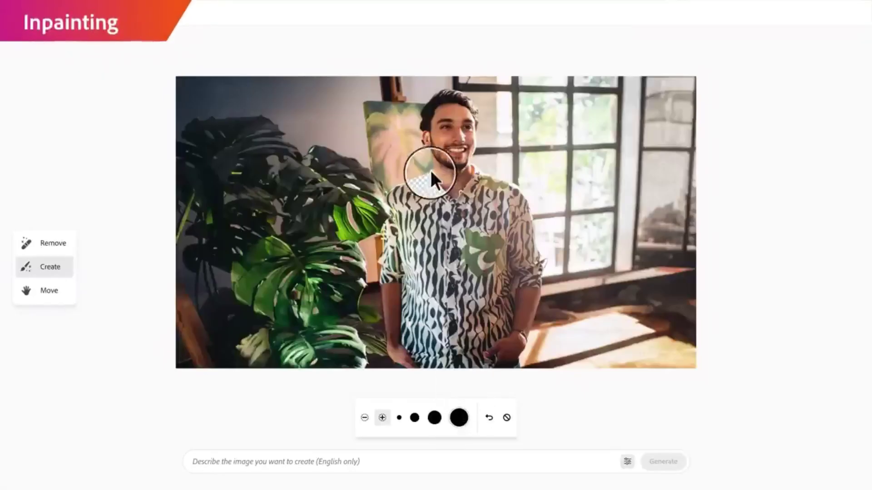
pyautogui.moveTo(431, 170)
pyautogui.mouseDown()
pyautogui.moveTo(387, 200)
pyautogui.moveTo(405, 348)
pyautogui.moveTo(496, 359)
pyautogui.moveTo(543, 267)
pyautogui.moveTo(484, 175)
pyautogui.moveTo(427, 209)
pyautogui.moveTo(506, 231)
pyautogui.moveTo(422, 261)
pyautogui.moveTo(494, 279)
pyautogui.moveTo(423, 312)
pyautogui.moveTo(473, 320)
pyautogui.mouseUp()
pyautogui.write('A red jacket')
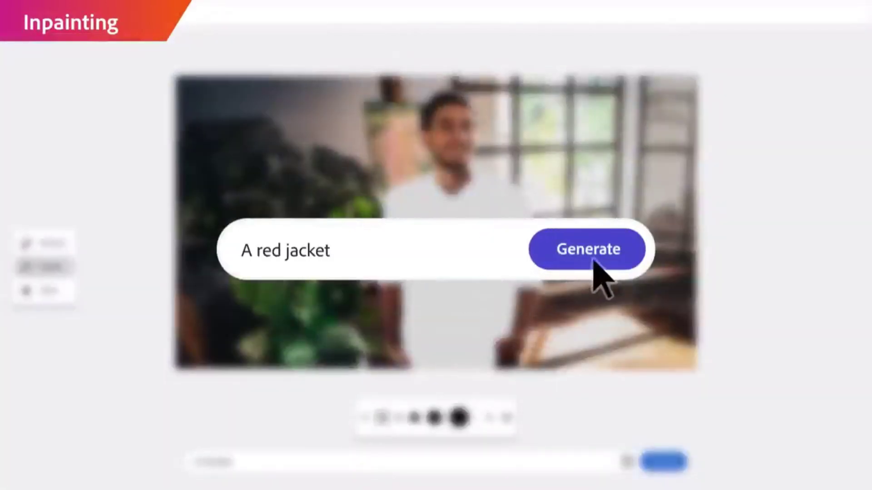
pyautogui.click(594, 267)
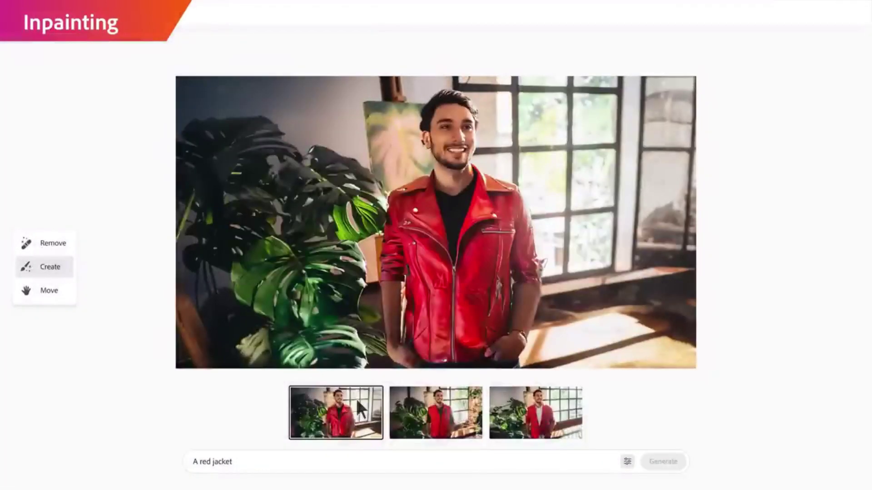
pyautogui.click(443, 399)
pyautogui.click(548, 399)
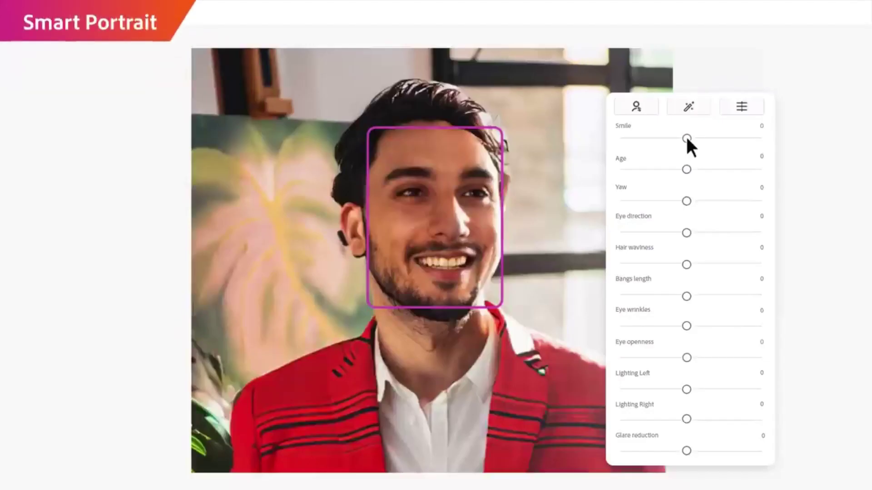
pyautogui.moveTo(686, 136); pyautogui.dragTo(715, 137)
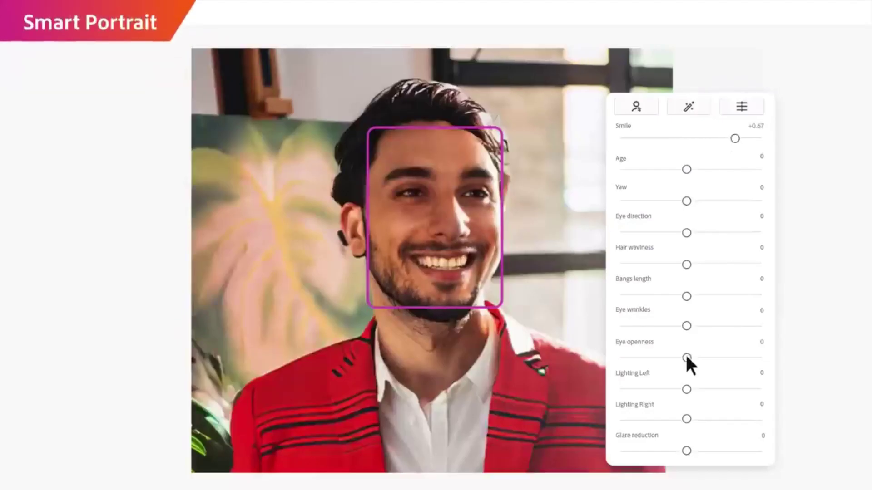
pyautogui.moveTo(687, 357); pyautogui.dragTo(660, 357)
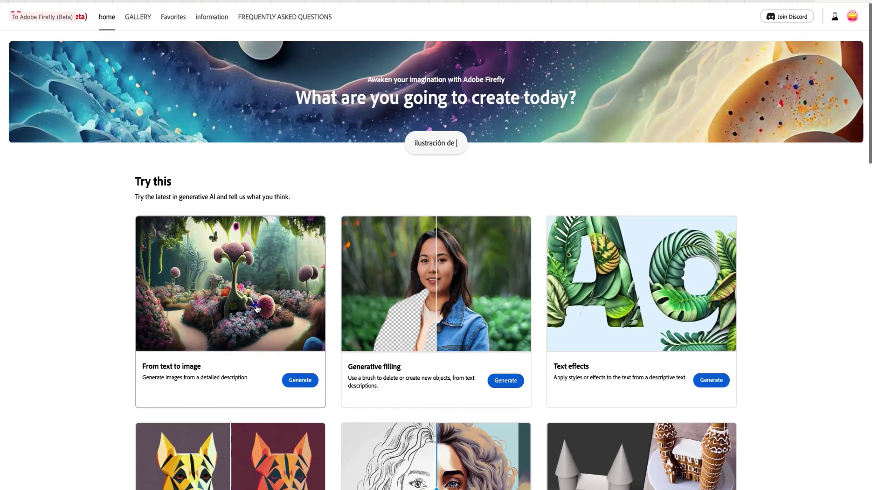
# Browse the Firefly galleries and open the red fur text effect in the editor.
pyautogui.click(256, 309)
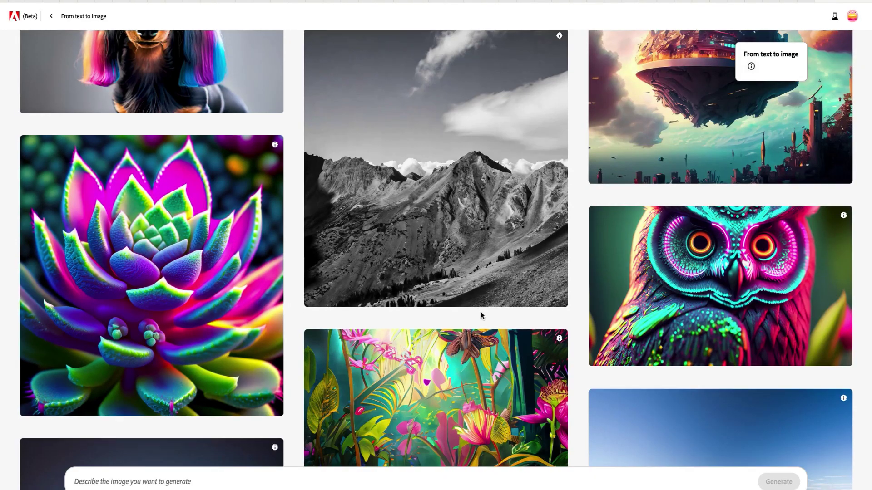
pyautogui.scroll(-10, 481, 311)
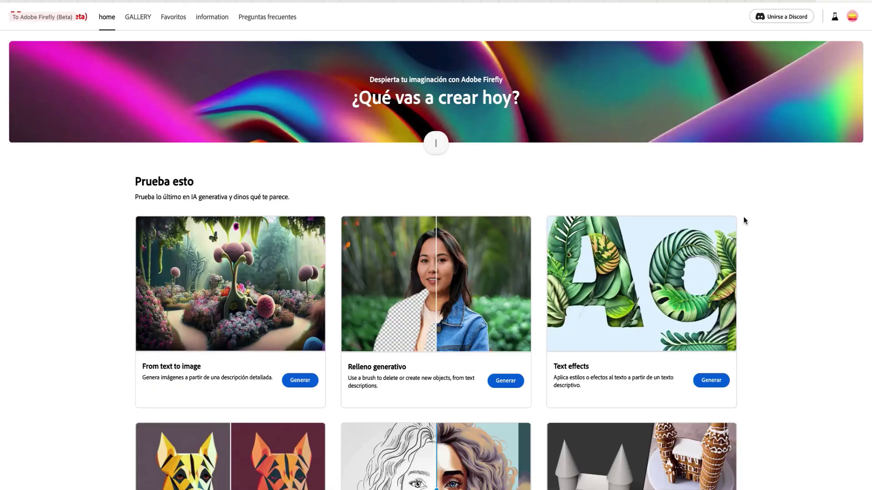
pyautogui.click(675, 305)
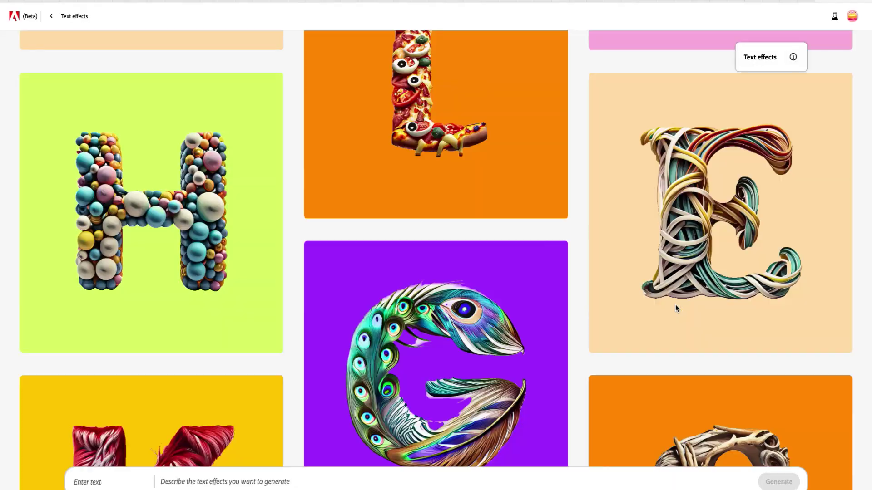
pyautogui.scroll(-15, 564, 248)
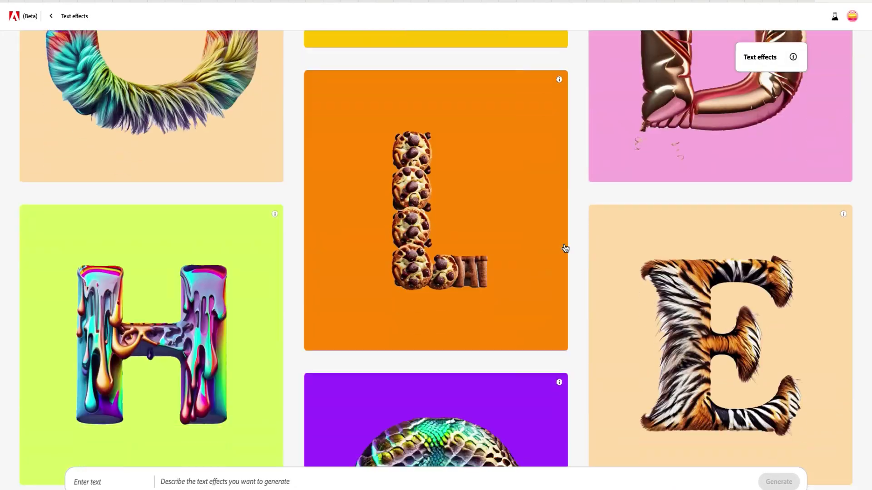
pyautogui.scroll(-8, 565, 248)
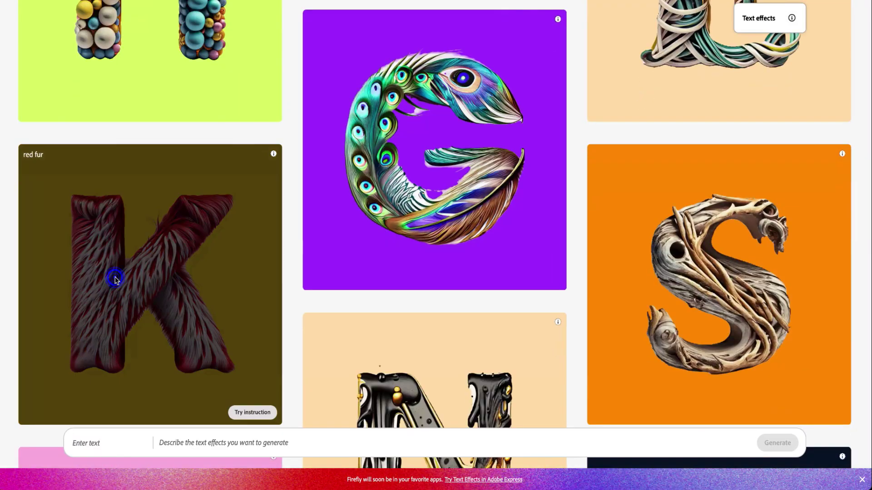
pyautogui.click(115, 278)
# Change the text to 'the AInvation', take the third fur variation, set a black background, then go to Generative Fill.
pyautogui.doubleClick(86, 465)
pyautogui.write('the A')
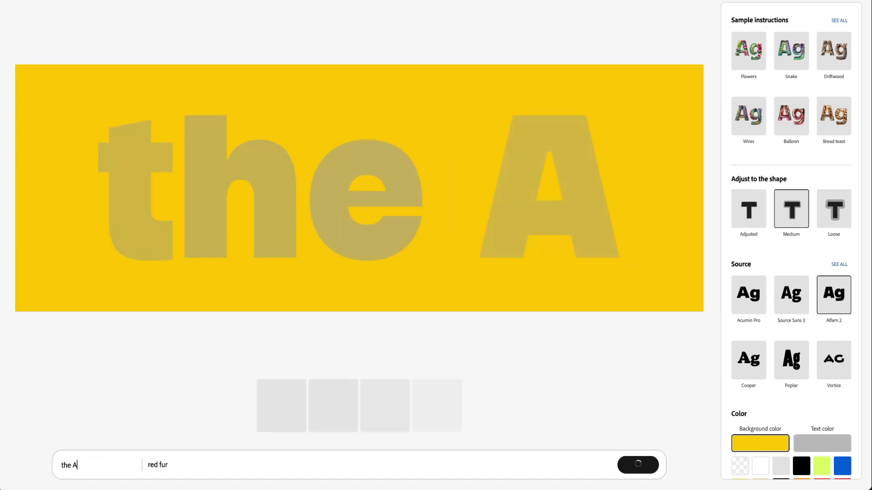
pyautogui.write('Invation')
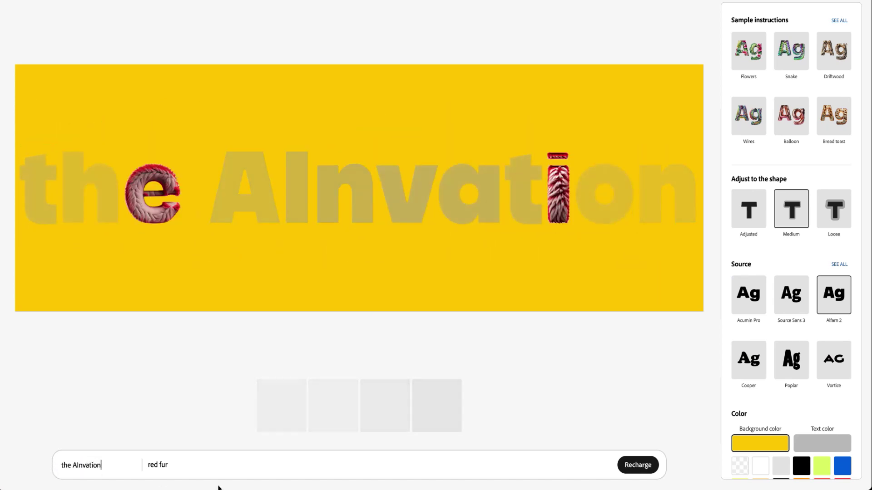
pyautogui.click(393, 415)
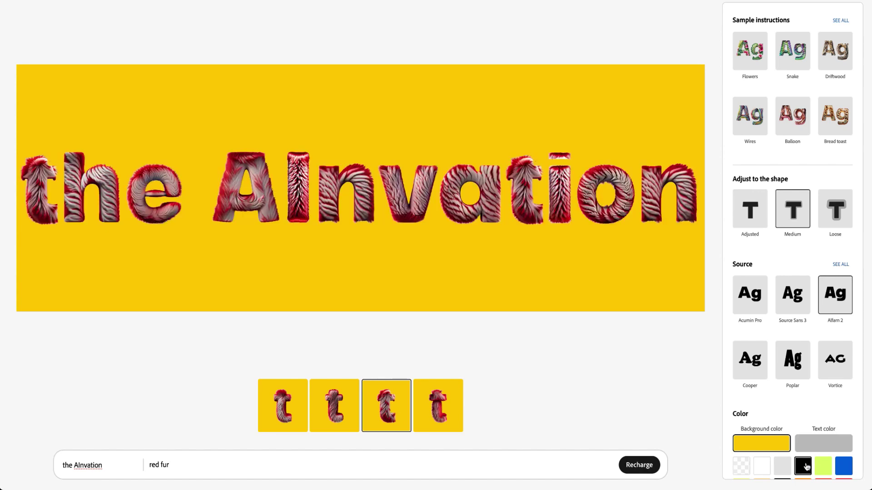
pyautogui.click(803, 467)
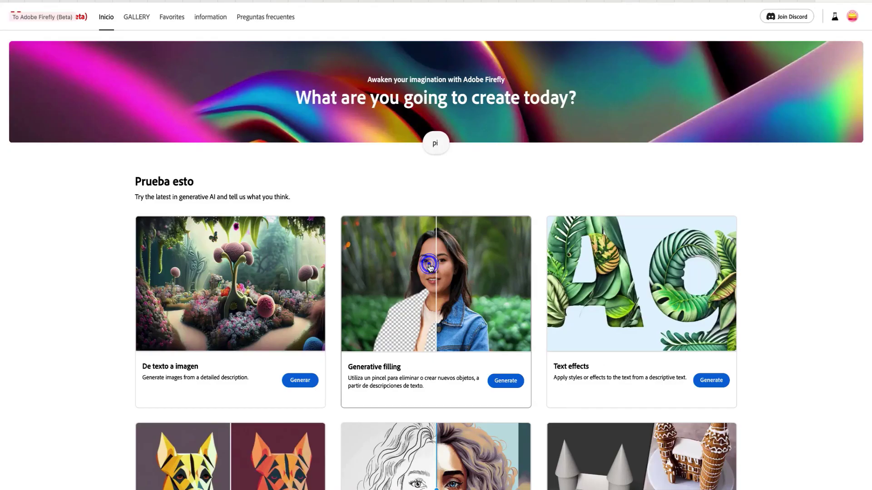
pyautogui.click(428, 267)
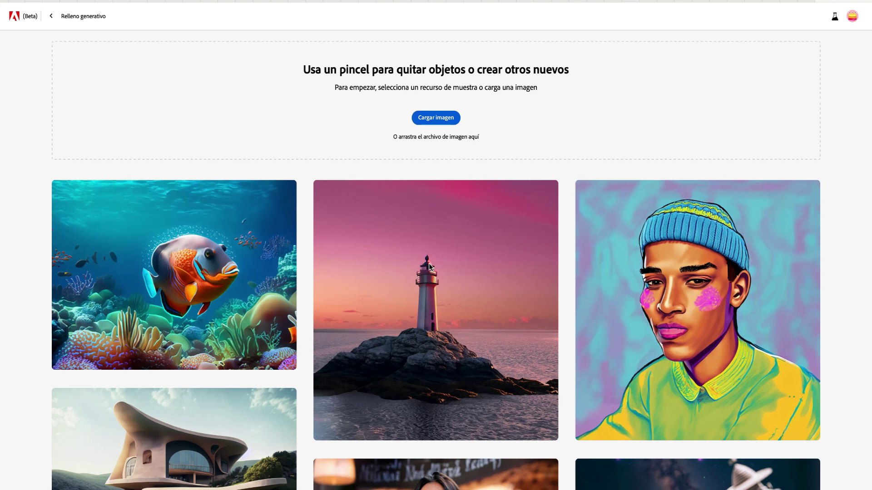
# Upload the modern forest house image.
pyautogui.click(439, 119)
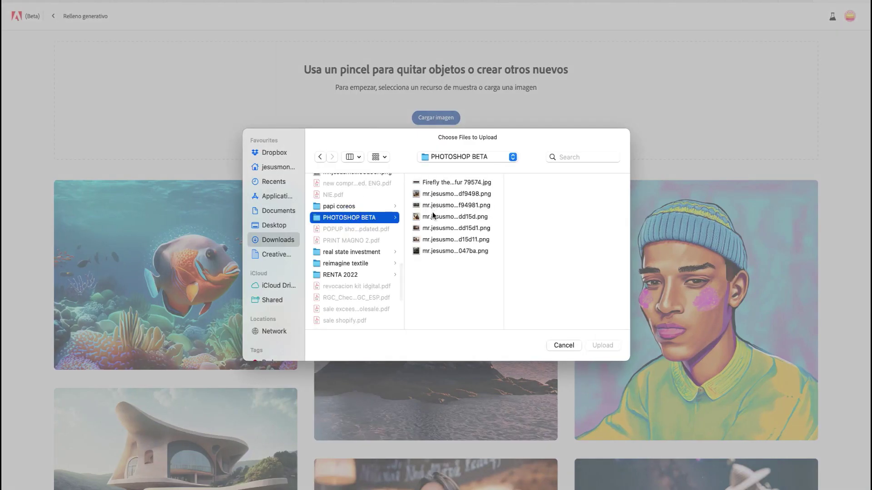
pyautogui.click(430, 252)
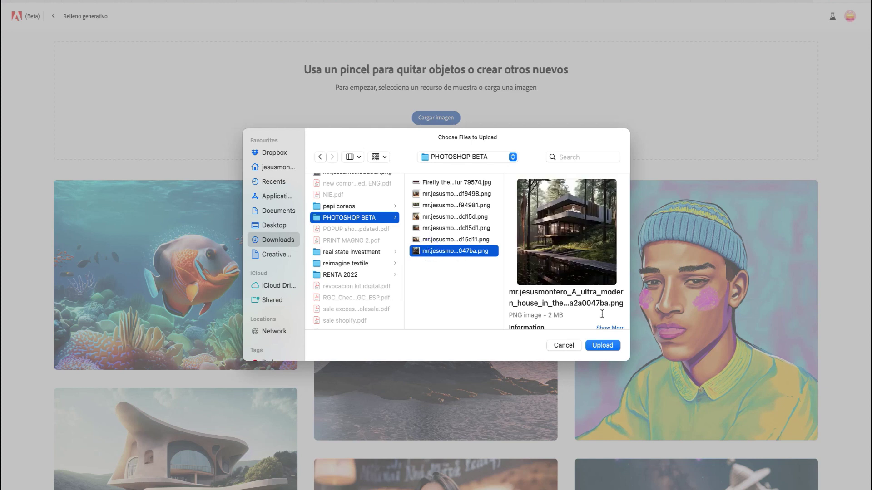
pyautogui.click(602, 345)
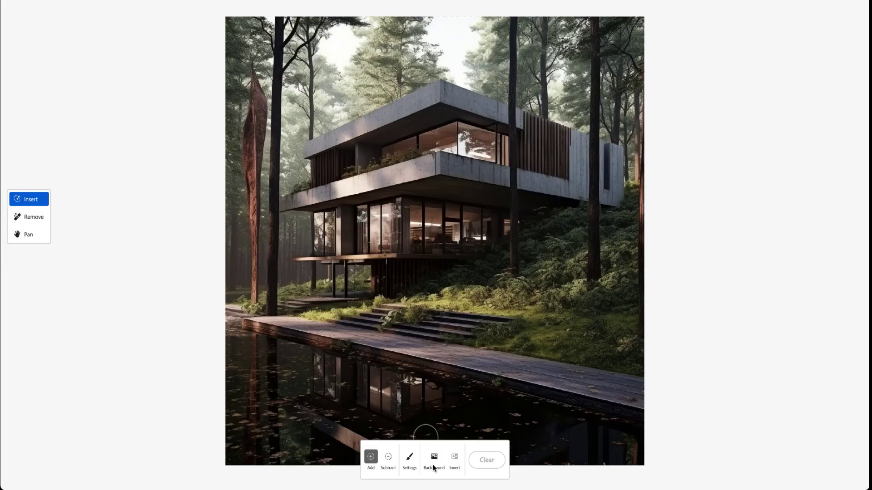
# Select the background plus the dock, generate 'california hills', and compare the three variations.
pyautogui.click(434, 463)
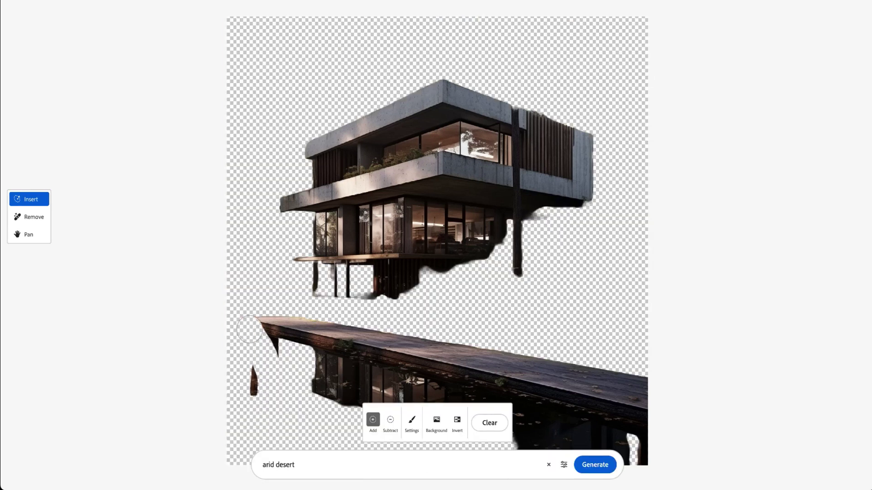
pyautogui.moveTo(276, 338)
pyautogui.mouseDown()
pyautogui.moveTo(469, 392)
pyautogui.moveTo(395, 359)
pyautogui.mouseUp()
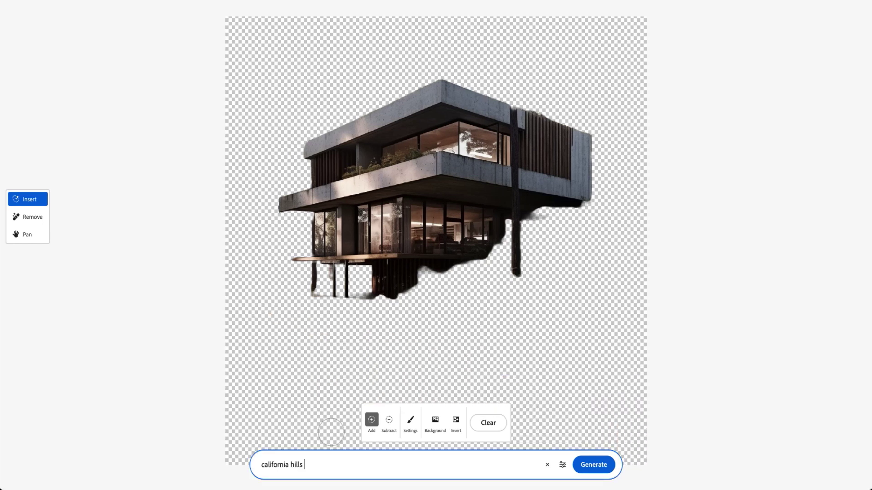
pyautogui.press('Return')
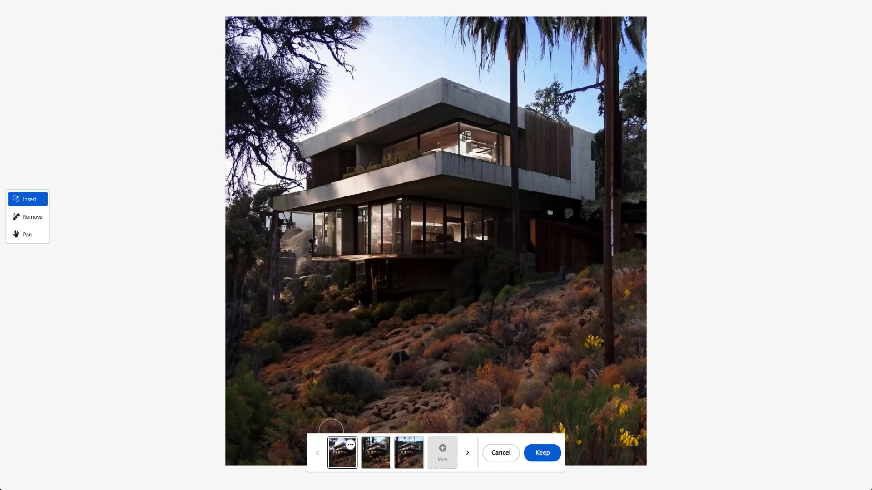
pyautogui.click(376, 454)
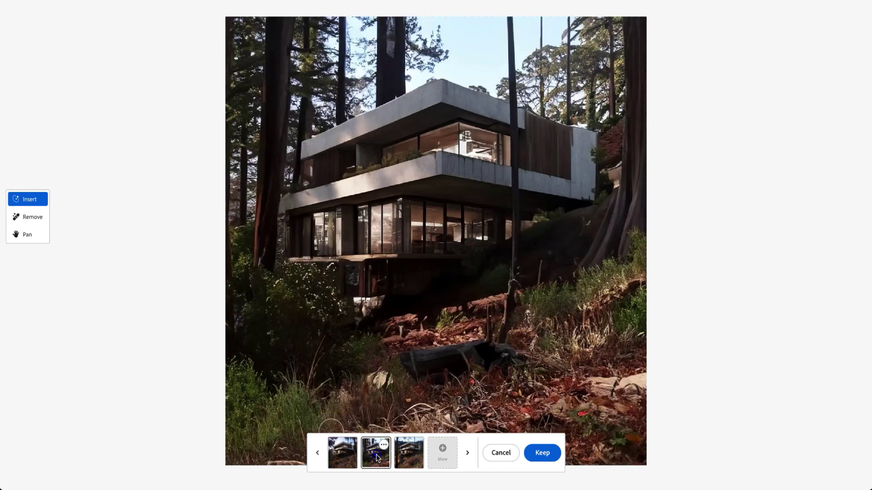
pyautogui.click(409, 453)
pyautogui.click(350, 458)
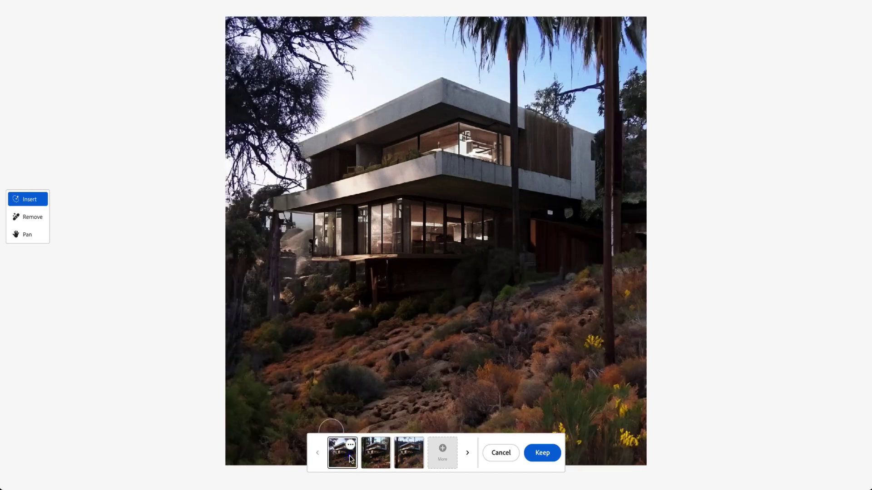
# Keep the California hills result and upload the forest house image again.
pyautogui.click(542, 454)
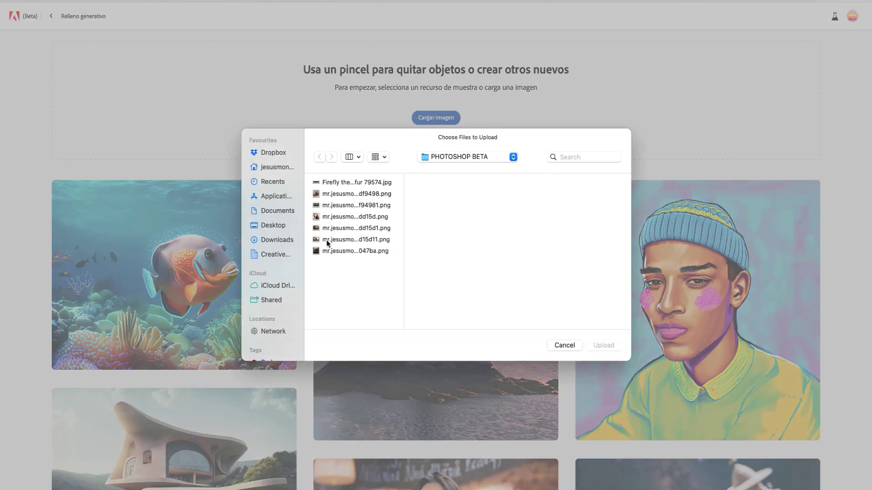
pyautogui.click(326, 253)
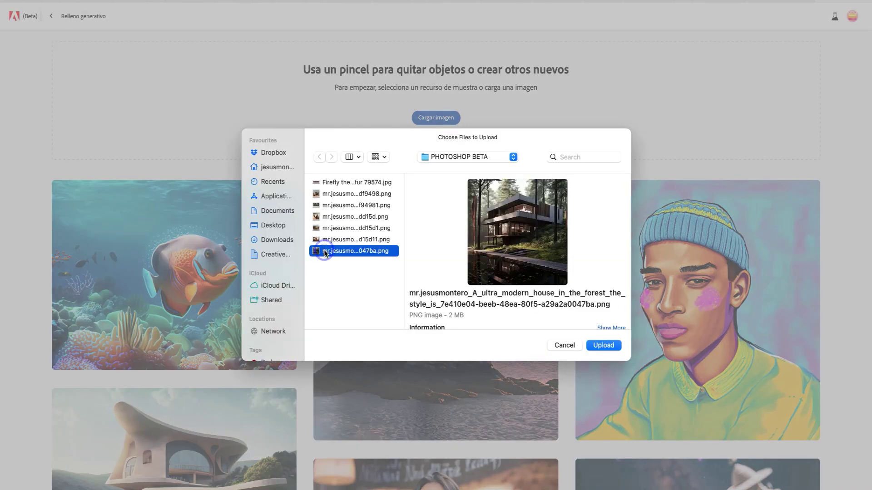
pyautogui.click(604, 346)
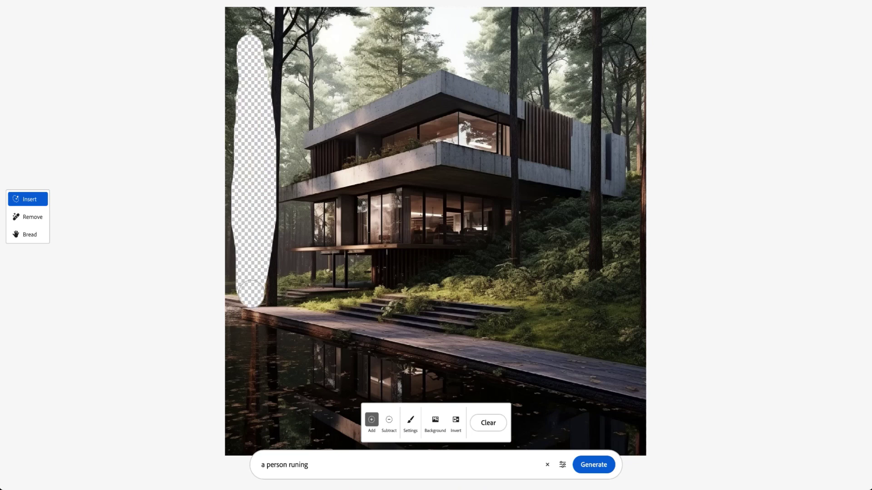
# Prompt a tall tree fill and compare its three variations.
pyautogui.moveTo(279, 464); pyautogui.dragTo(257, 464)
pyautogui.write('tall tre')
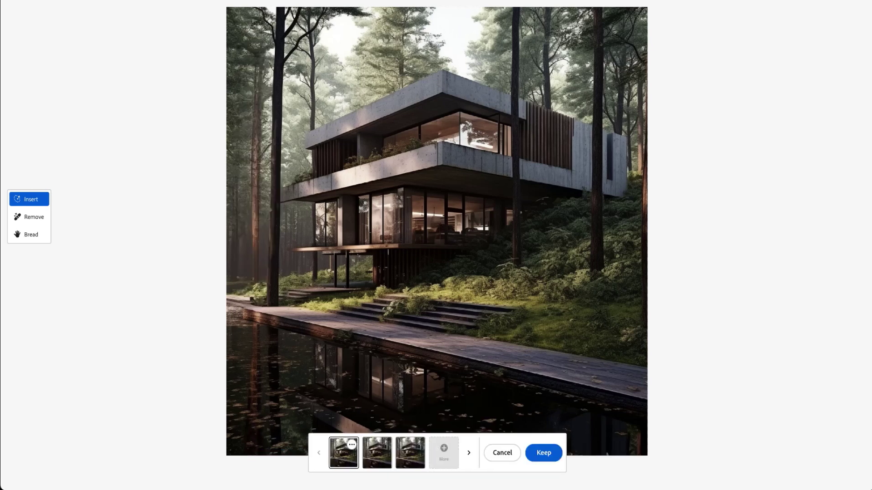
pyautogui.click(380, 461)
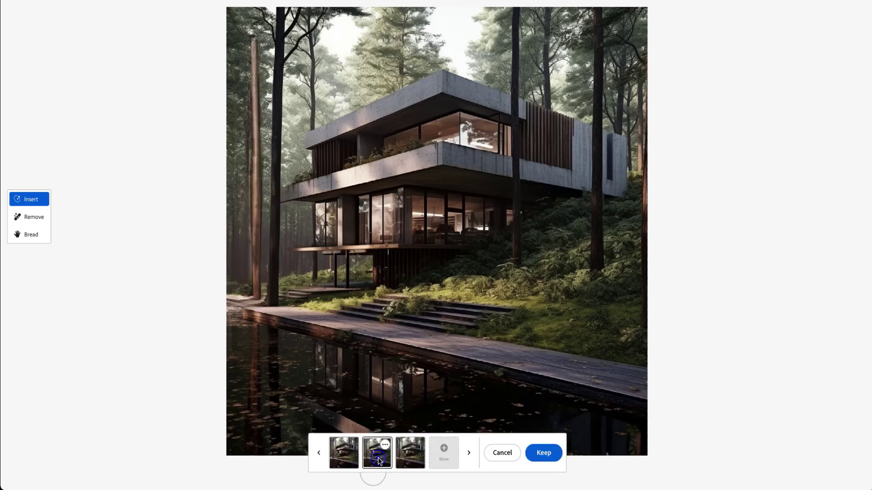
pyautogui.click(404, 456)
pyautogui.click(342, 458)
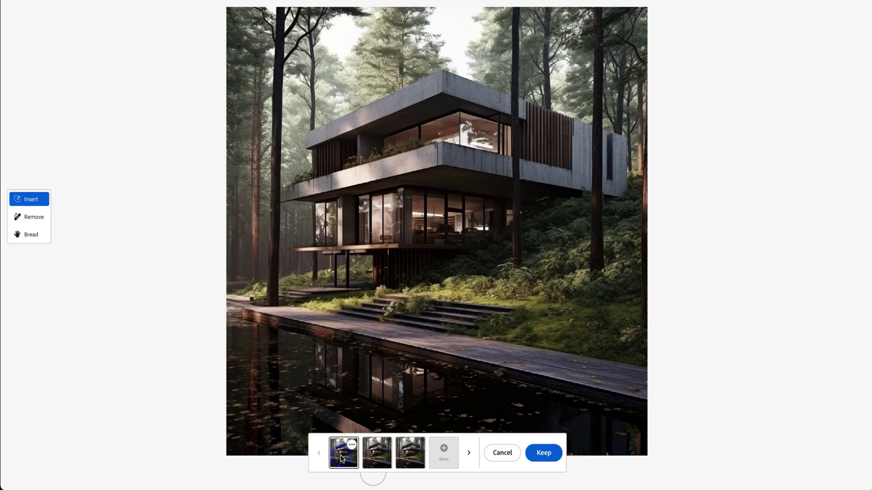
# Mark the dock's right end, generate 'kids playing', and keep the third variation.
pyautogui.moveTo(506, 350)
pyautogui.mouseDown()
pyautogui.moveTo(611, 297)
pyautogui.moveTo(586, 355)
pyautogui.moveTo(545, 332)
pyautogui.mouseUp()
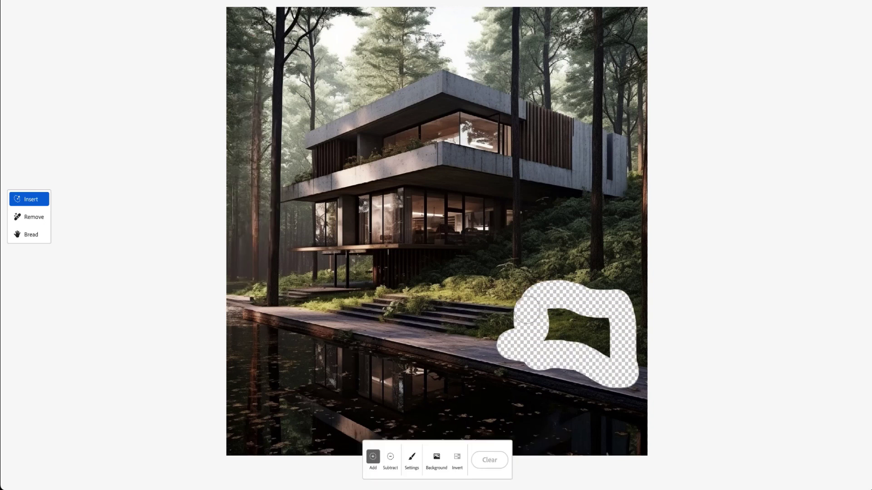
pyautogui.click(358, 465)
pyautogui.write('kisds')
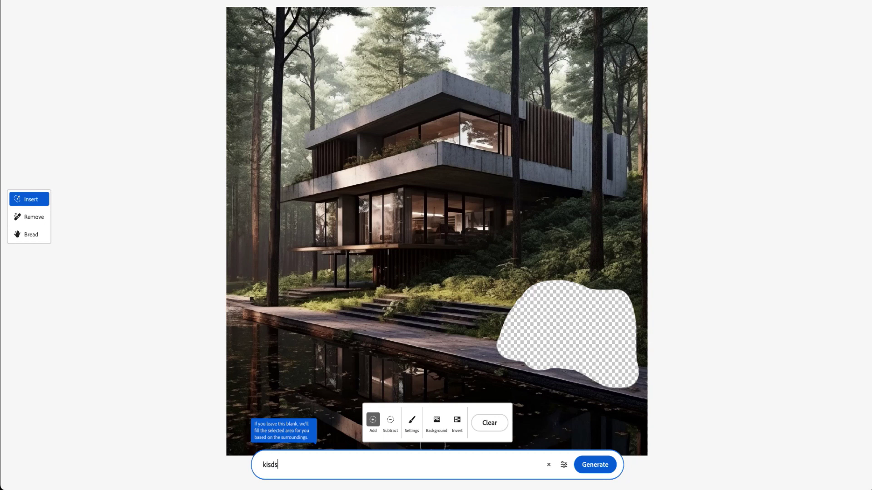
pyautogui.press('BackSpace')
pyautogui.press('BackSpace')
pyautogui.press('BackSpace')
pyautogui.write('ds playing')
pyautogui.press('Return')
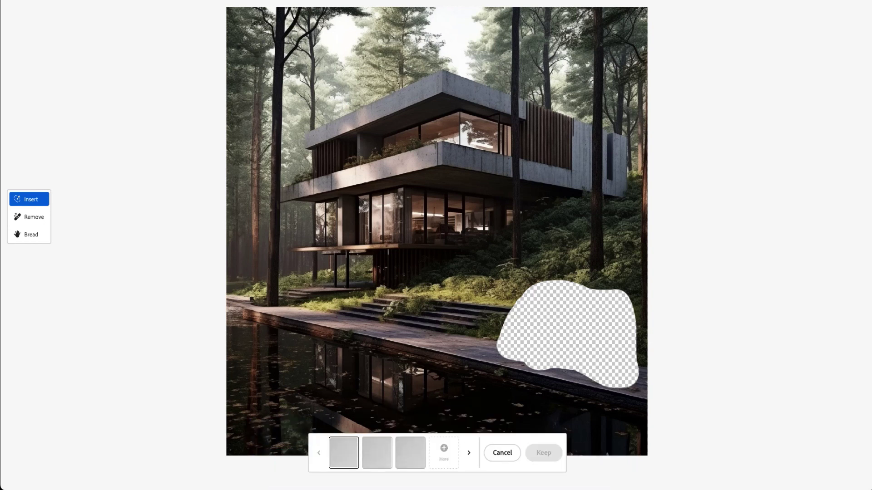
pyautogui.click(377, 458)
pyautogui.click(404, 457)
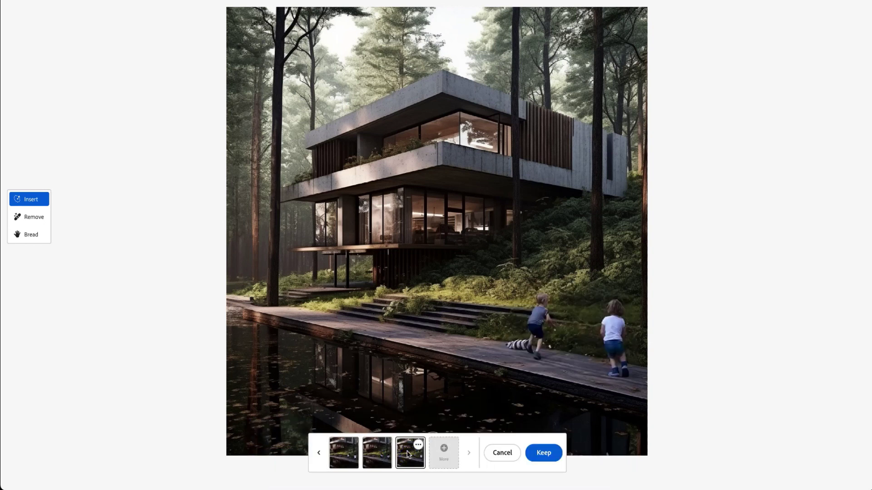
pyautogui.click(542, 452)
# Mark the sky above the roof, generate 'a three floor', and keep the third variation.
pyautogui.moveTo(351, 104)
pyautogui.mouseDown()
pyautogui.moveTo(454, 66)
pyautogui.moveTo(567, 101)
pyautogui.moveTo(549, 100)
pyautogui.moveTo(566, 68)
pyautogui.moveTo(505, 20)
pyautogui.moveTo(336, 16)
pyautogui.moveTo(337, 89)
pyautogui.moveTo(362, 42)
pyautogui.moveTo(480, 32)
pyautogui.moveTo(518, 58)
pyautogui.moveTo(450, 11)
pyautogui.mouseUp()
pyautogui.write('a th')
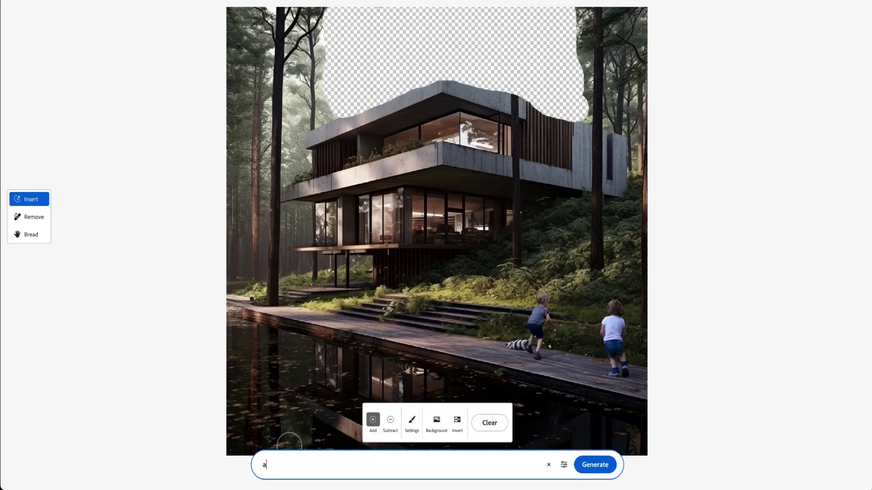
pyautogui.write('ree floor')
pyautogui.press('Return')
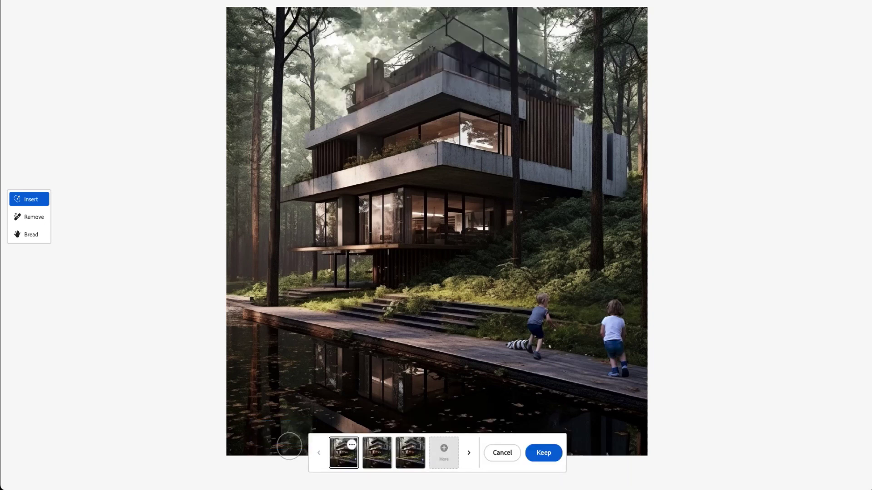
pyautogui.click(377, 454)
pyautogui.click(409, 456)
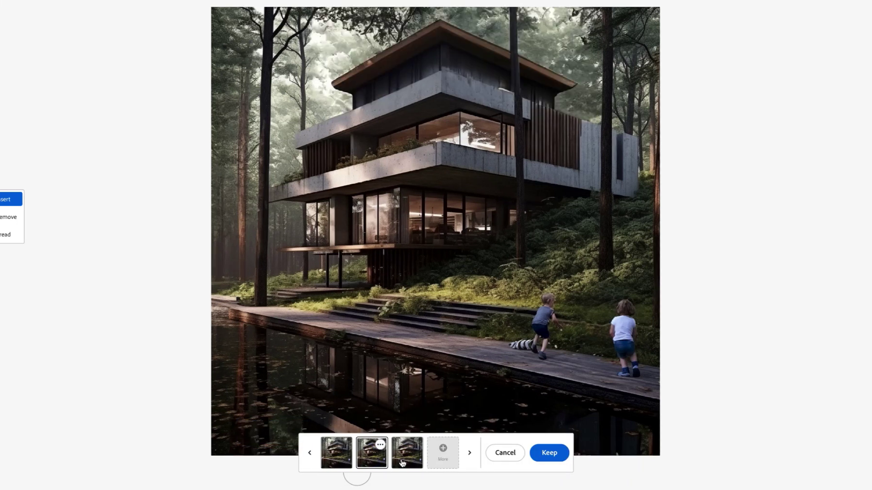
pyautogui.click(549, 452)
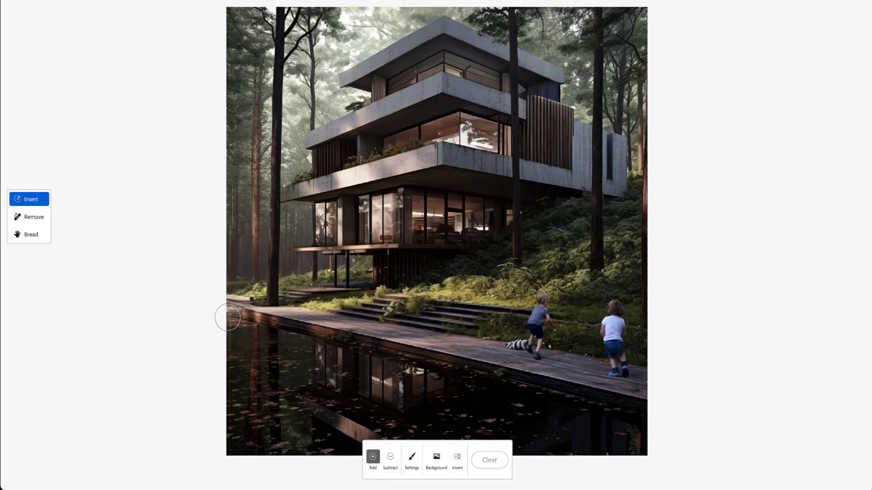
# Mark the foreground water, generate a road over it, and compare the variations.
pyautogui.moveTo(227, 317)
pyautogui.mouseDown()
pyautogui.moveTo(315, 358)
pyautogui.moveTo(631, 422)
pyautogui.mouseUp()
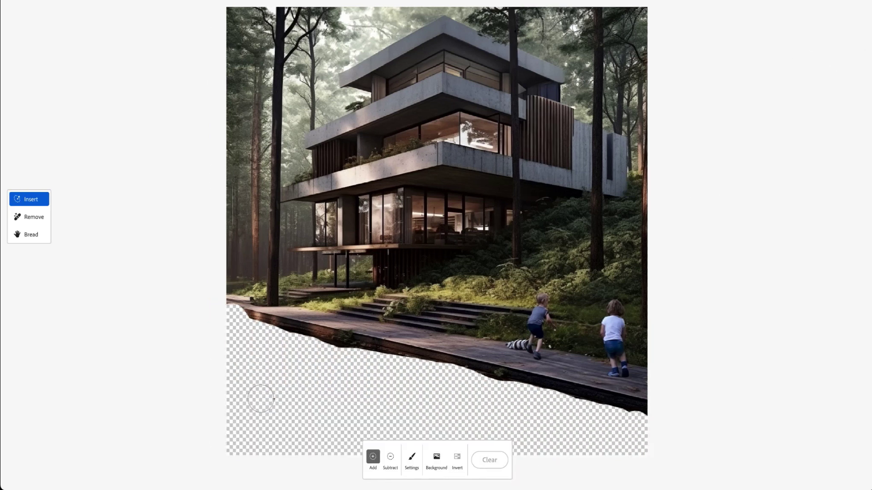
pyautogui.write('road')
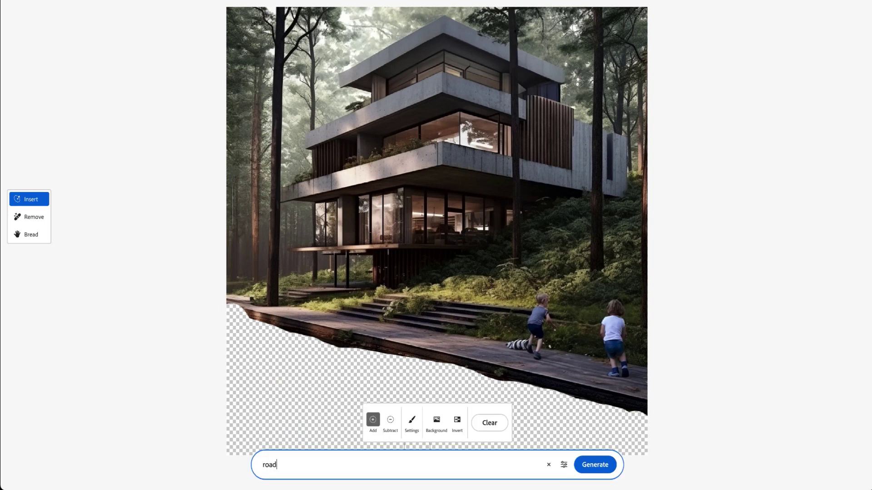
pyautogui.press('Return')
pyautogui.click(377, 452)
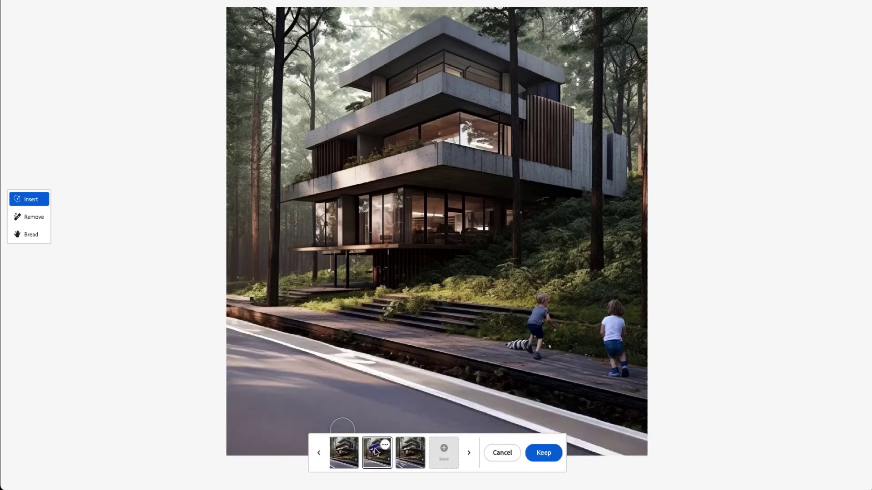